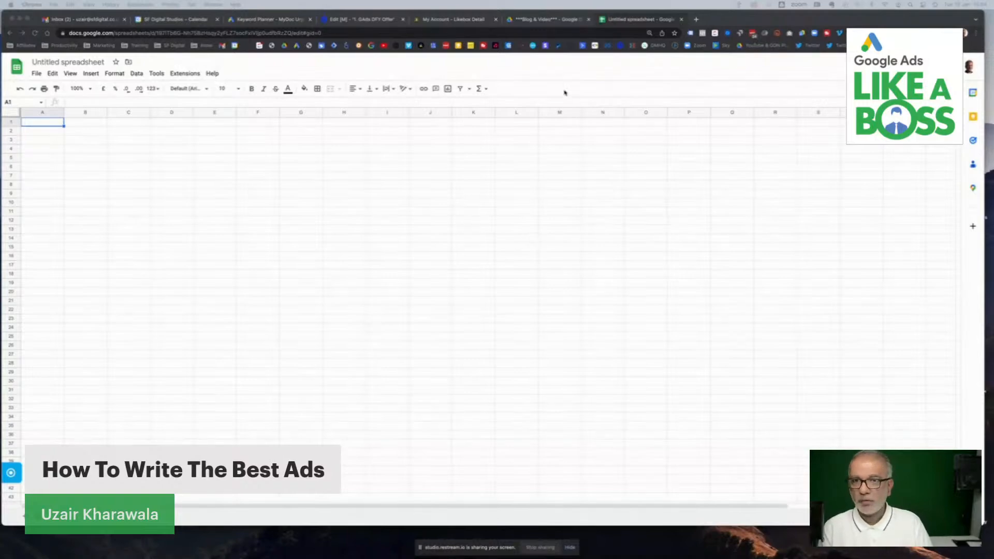
- Widen columns C and E, and shrink column D to a thin divider between them
key(super+equal)
key(super+equal)
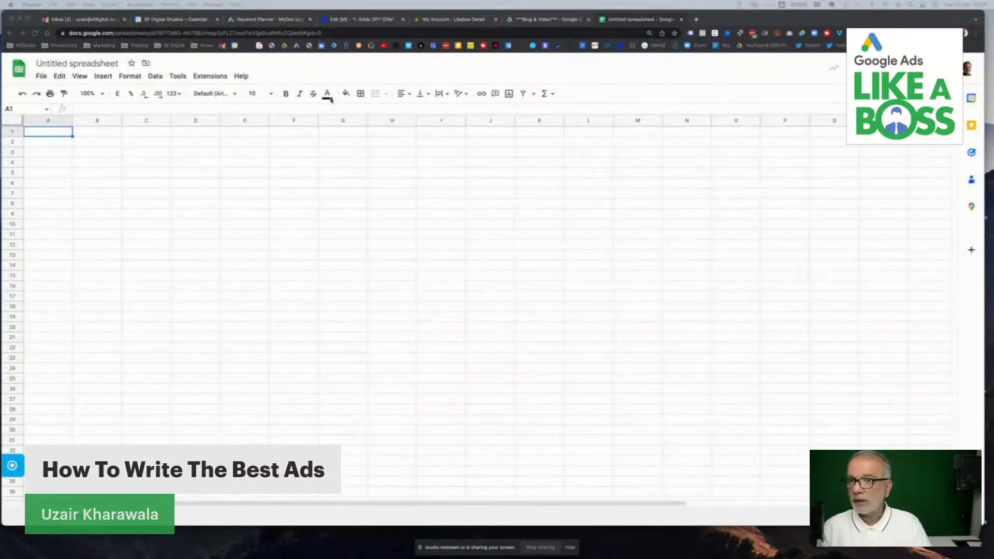
key(super+equal)
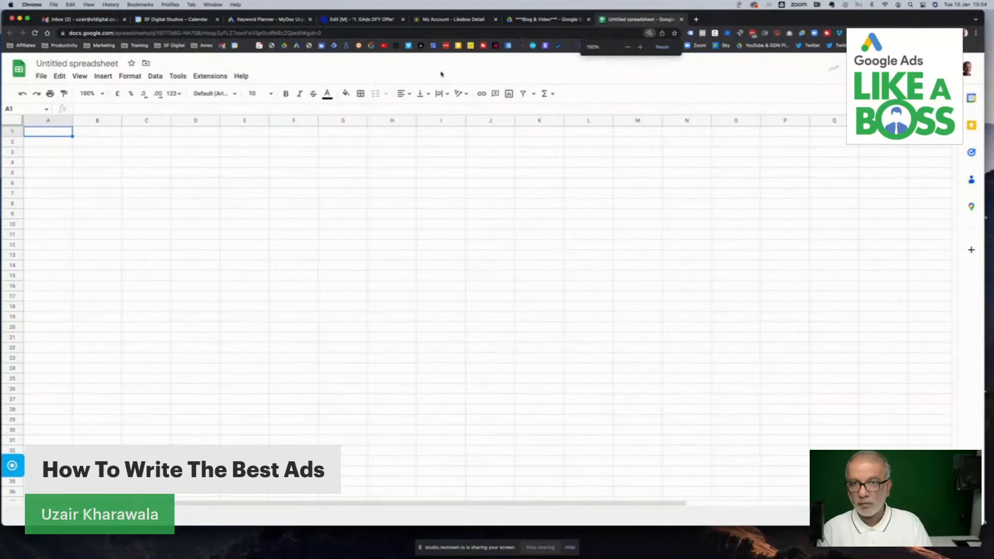
key(super+equal)
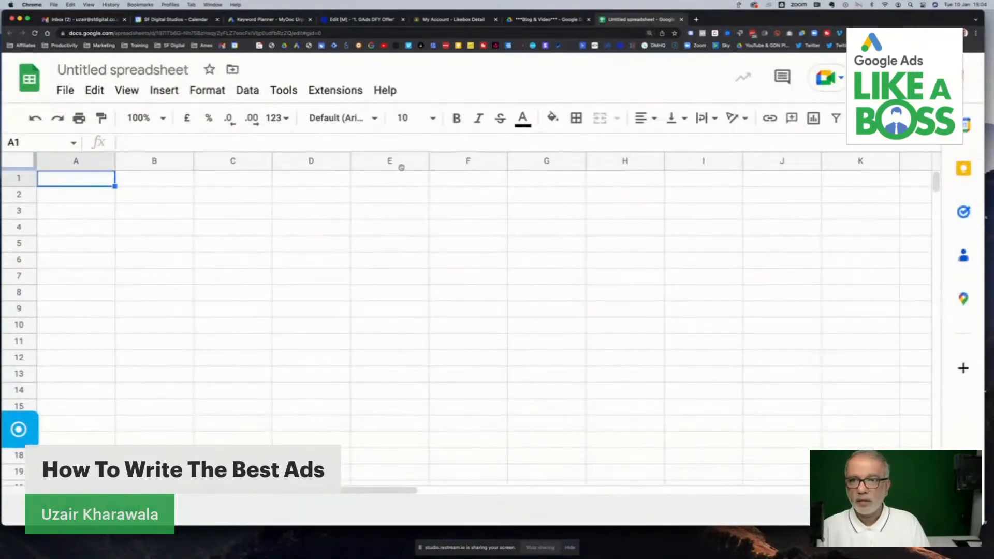
drag(428, 165, 617, 171)
drag(349, 164, 249, 165)
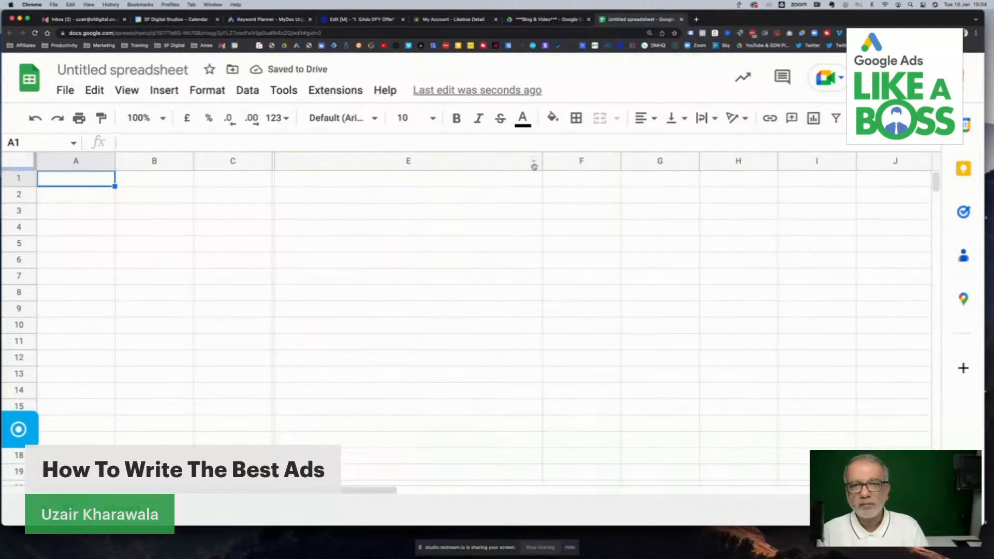
drag(544, 166, 581, 160)
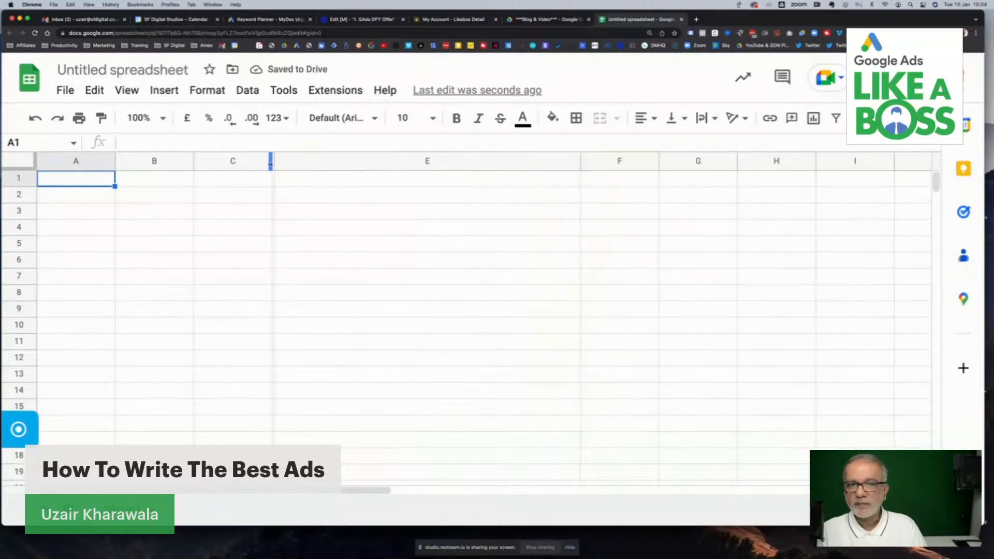
drag(270, 163, 318, 163)
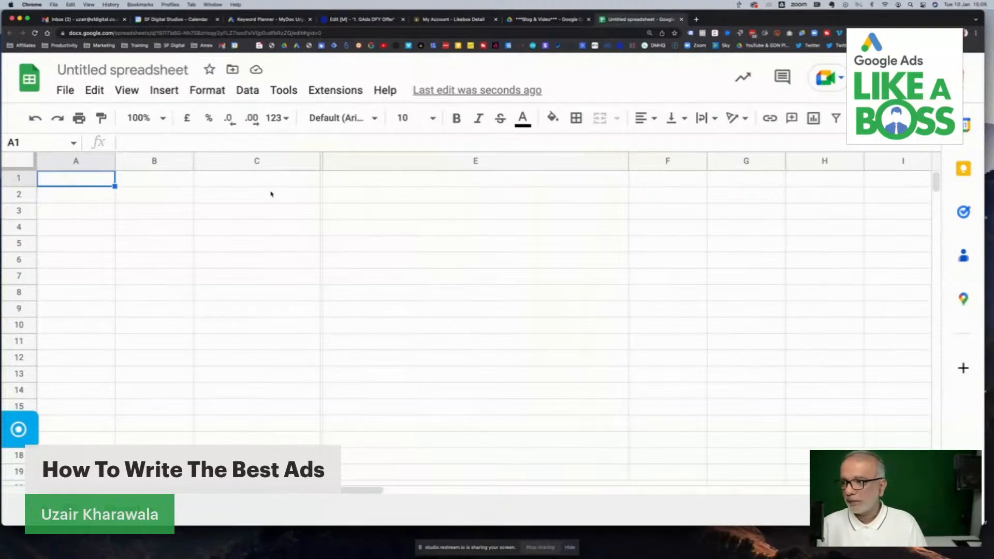
- Enter "Keyword" in cell C2 as the first ad element
click(271, 194)
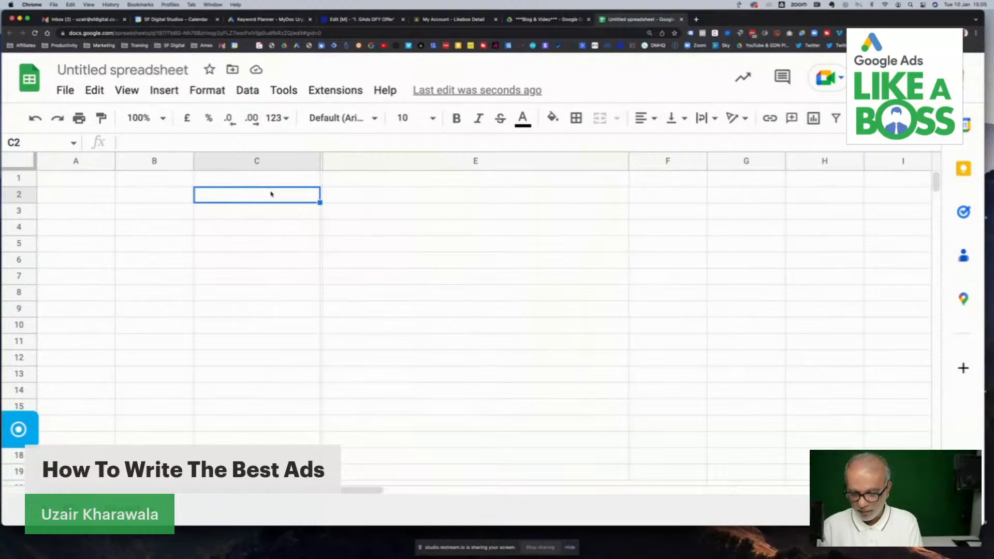
text(Keyword)
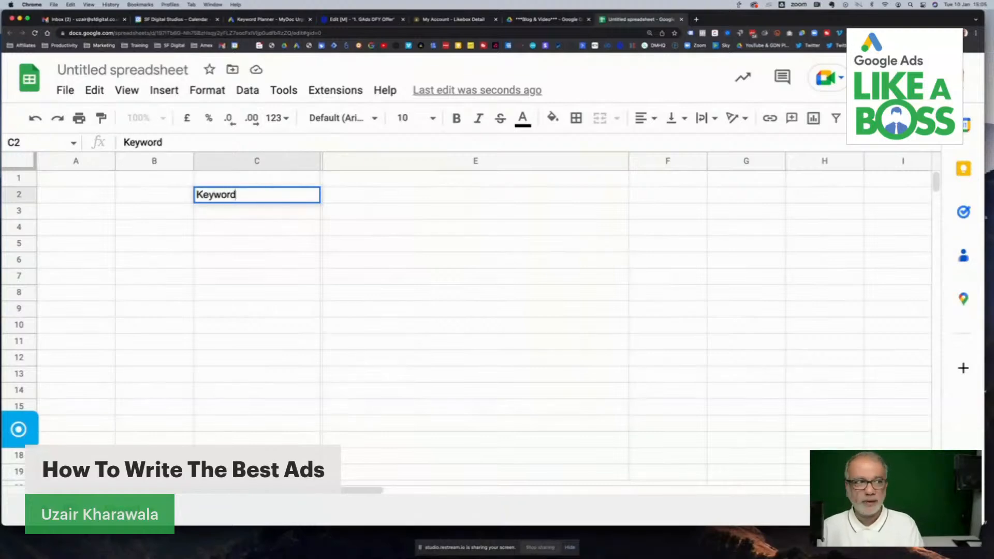
key(Return)
- Add "Offer" in C3 and "Benefit" in C4 below the Keyword entry
key(super+equal)
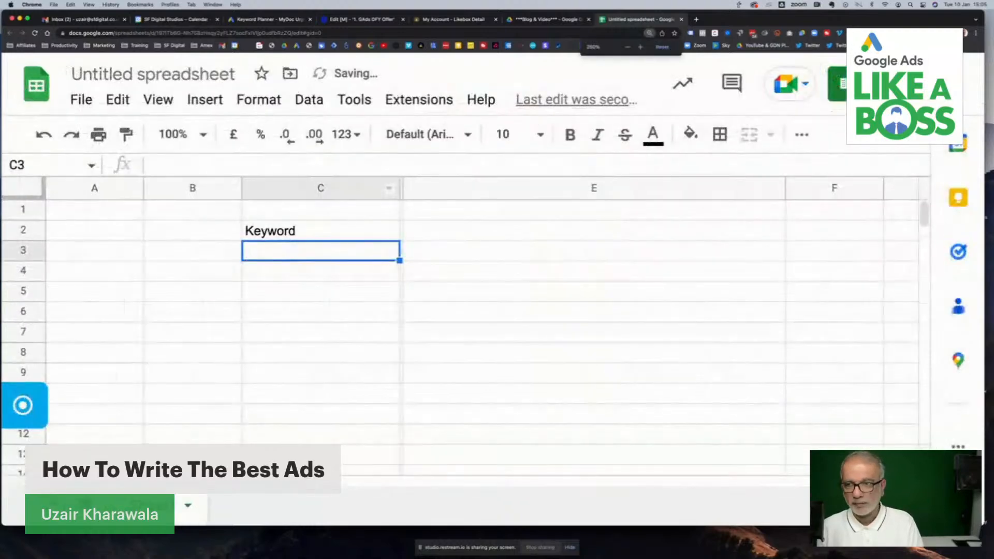
key(super+equal)
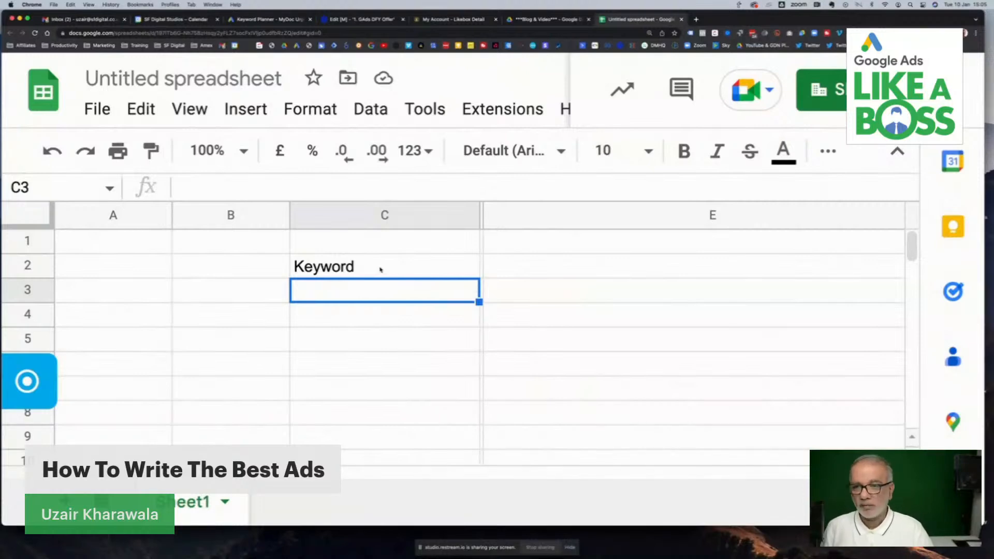
click(335, 270)
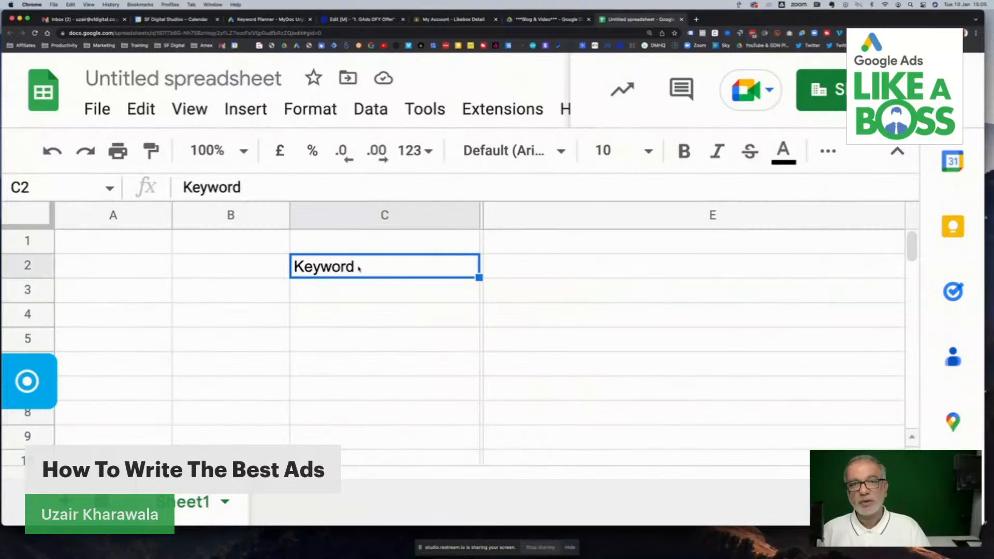
click(343, 295)
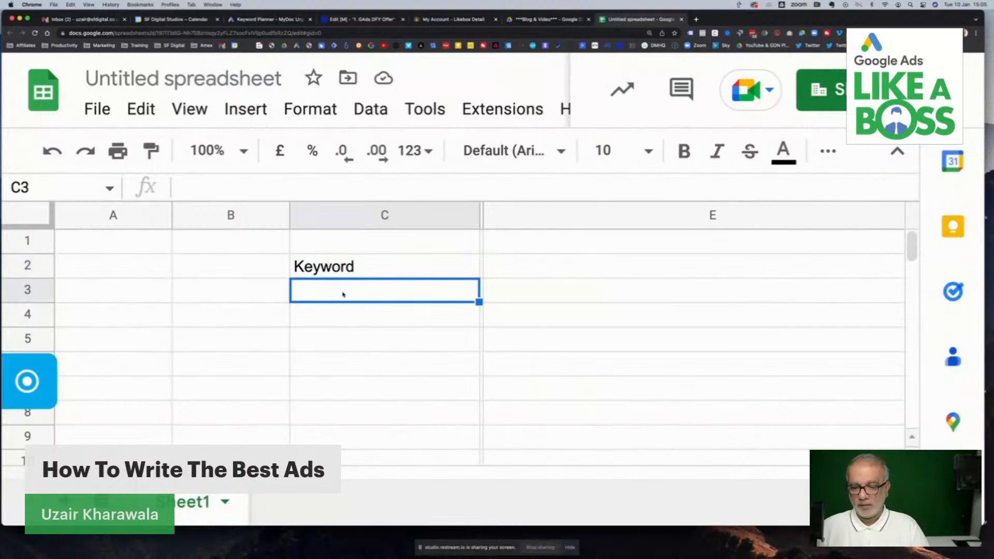
text(Offer)
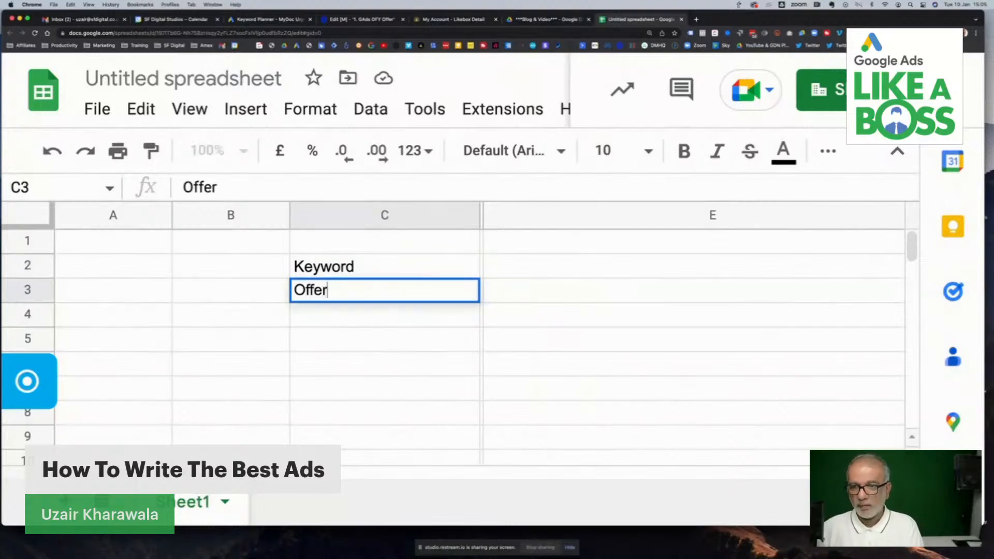
key(Return)
text(Benefit)
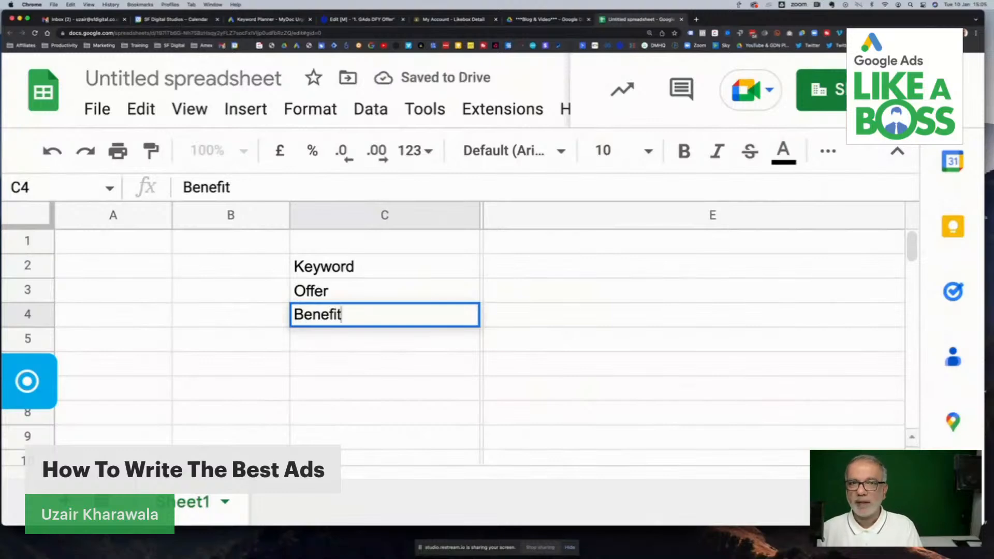
key(Return)
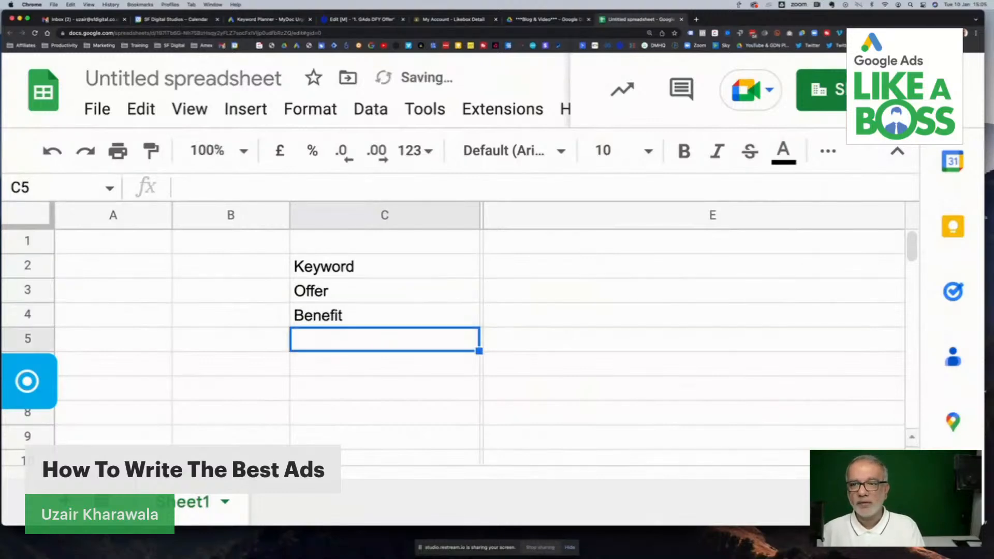
- Continue the list with "Features" in C5 and "Call-To-Strong" in C6
text(Fea)
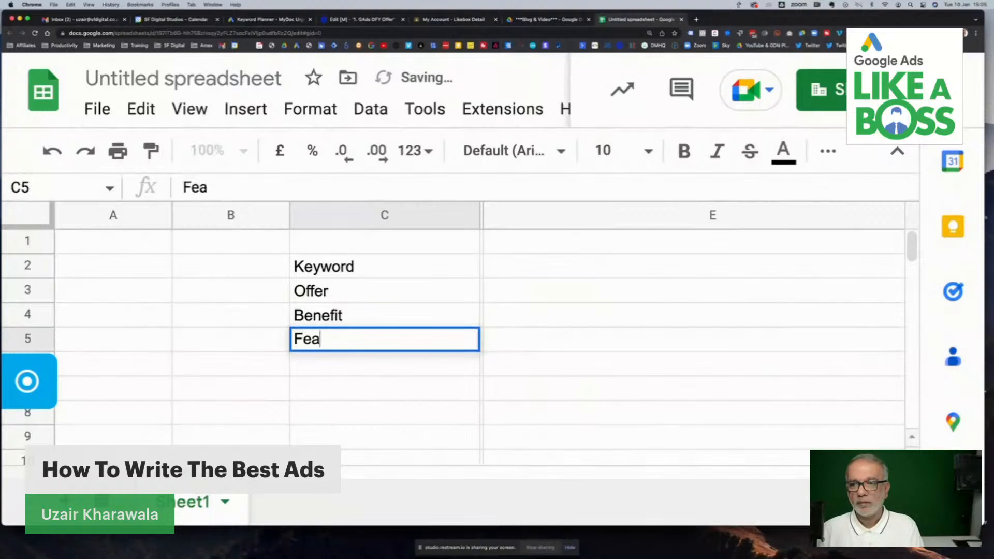
text(tures)
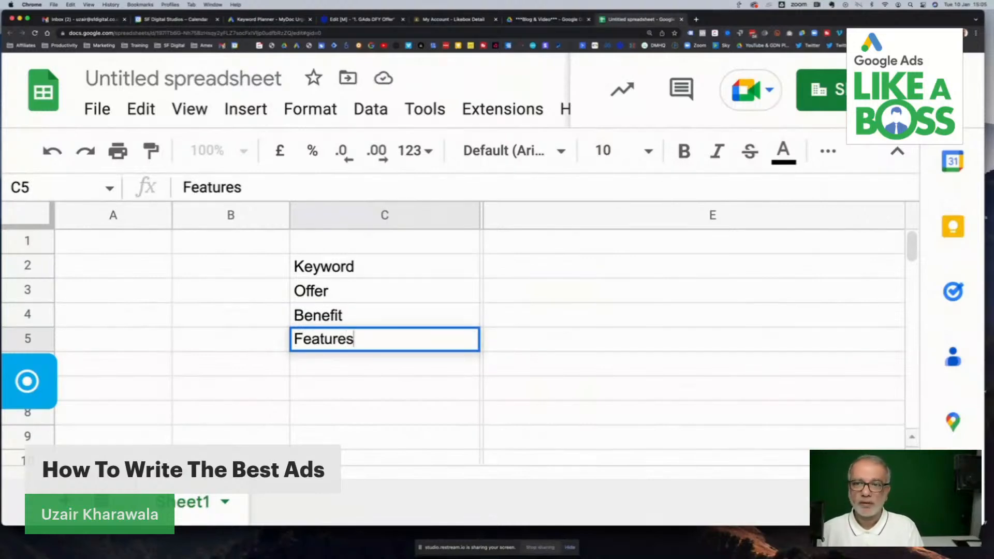
key(Return)
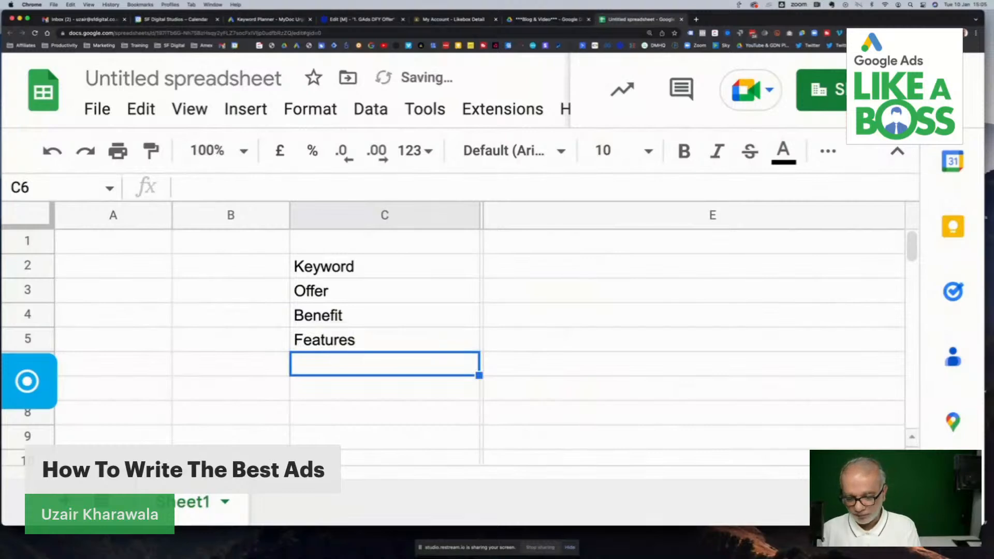
text(Call-To-Strong)
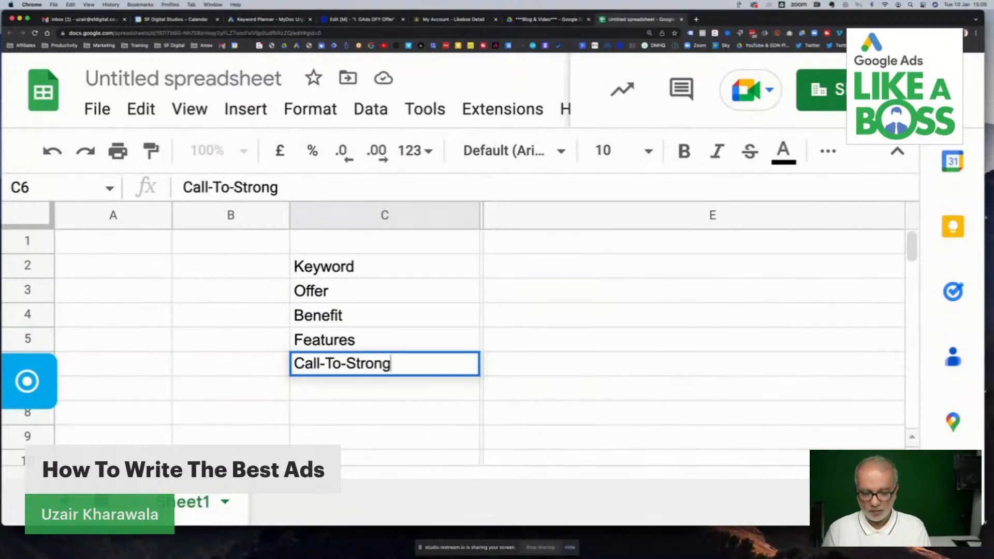
key(Return)
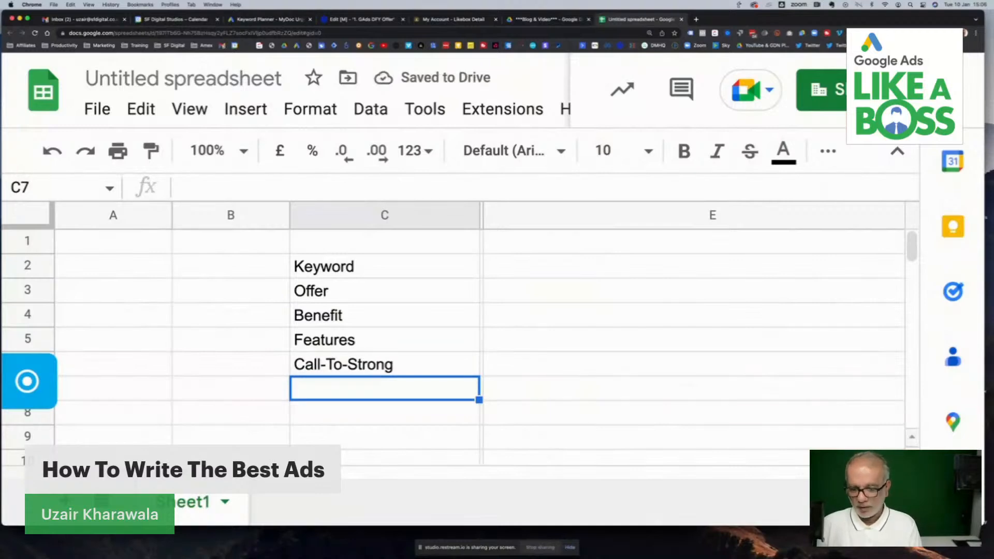
- Enter "Pricing", "Free" and "Social Proof" in cells C7 to C9
text(Pricing)
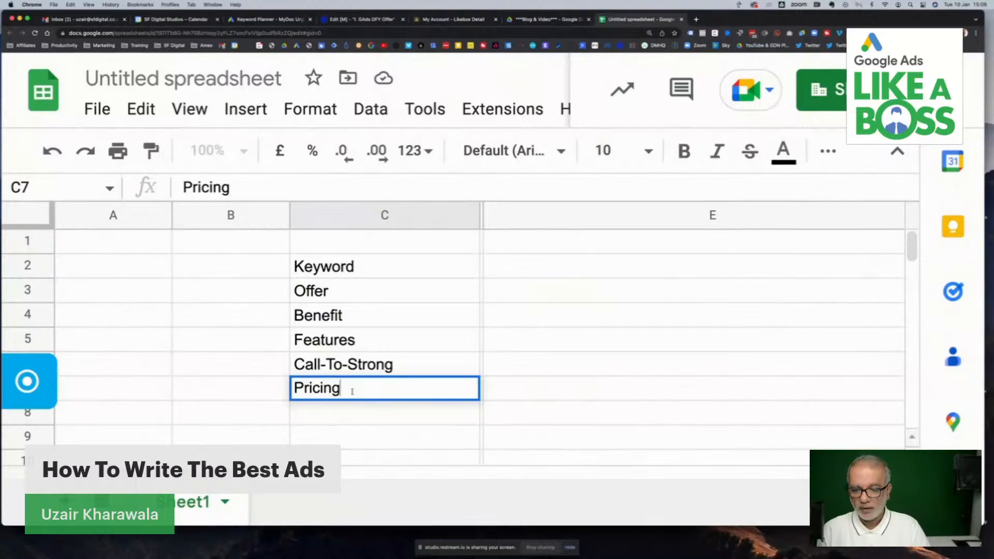
key(Return)
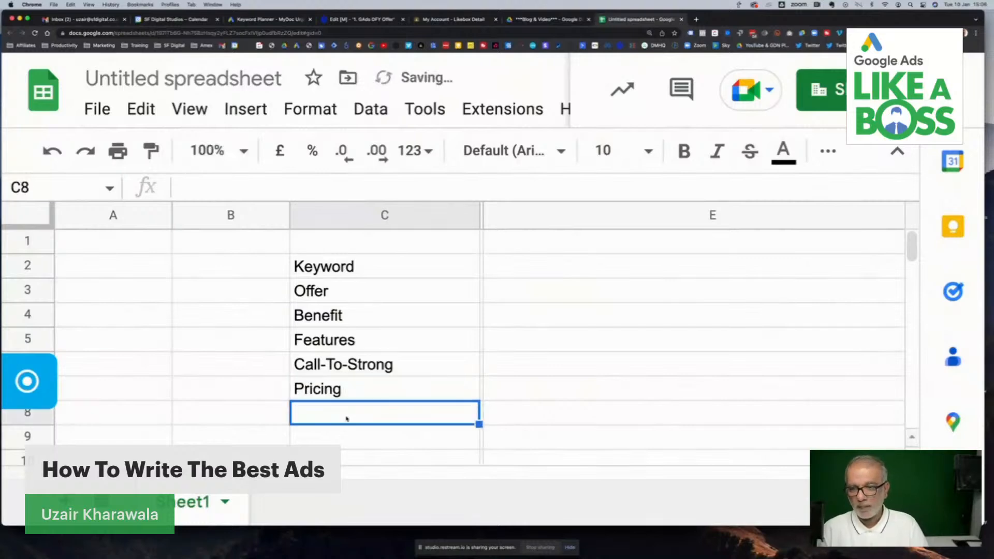
text(Free)
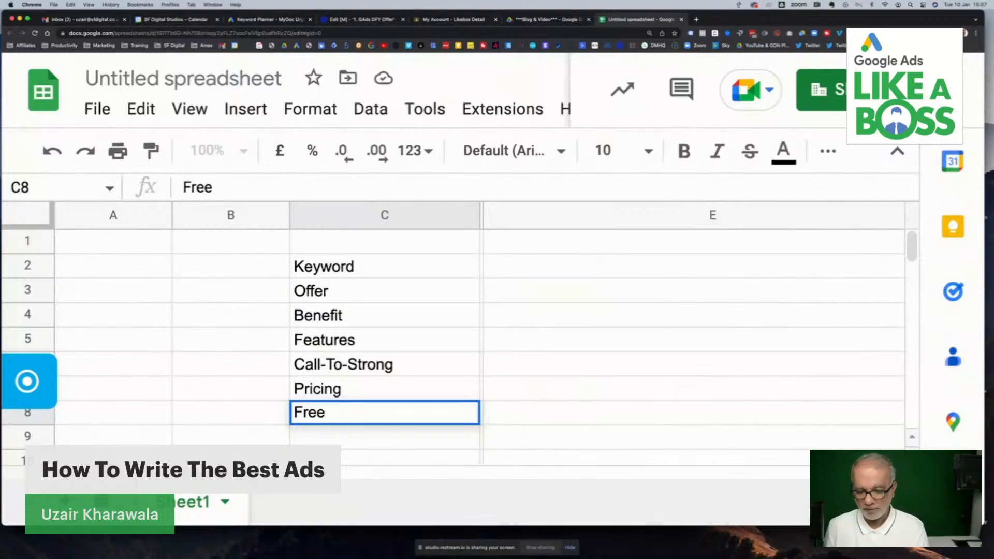
key(Return)
text(Social Proof)
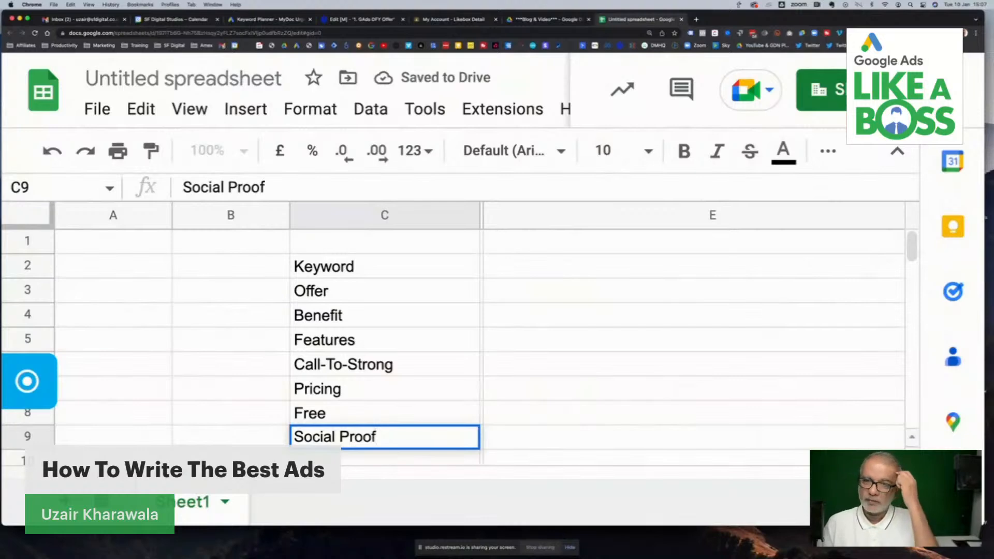
key(Return)
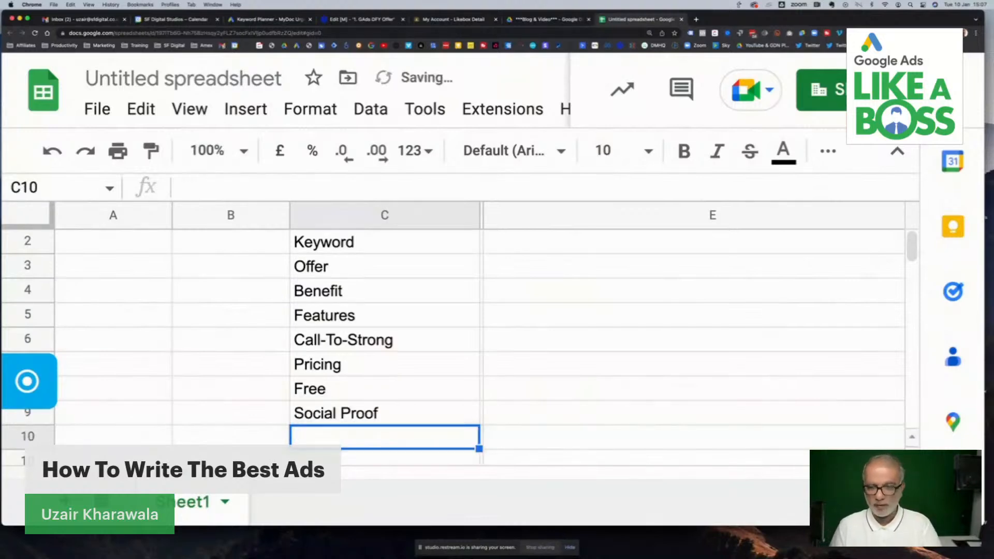
- Enter the heading "Responsive Search Ads" in cell E1
scroll(407, 393, up, 1)
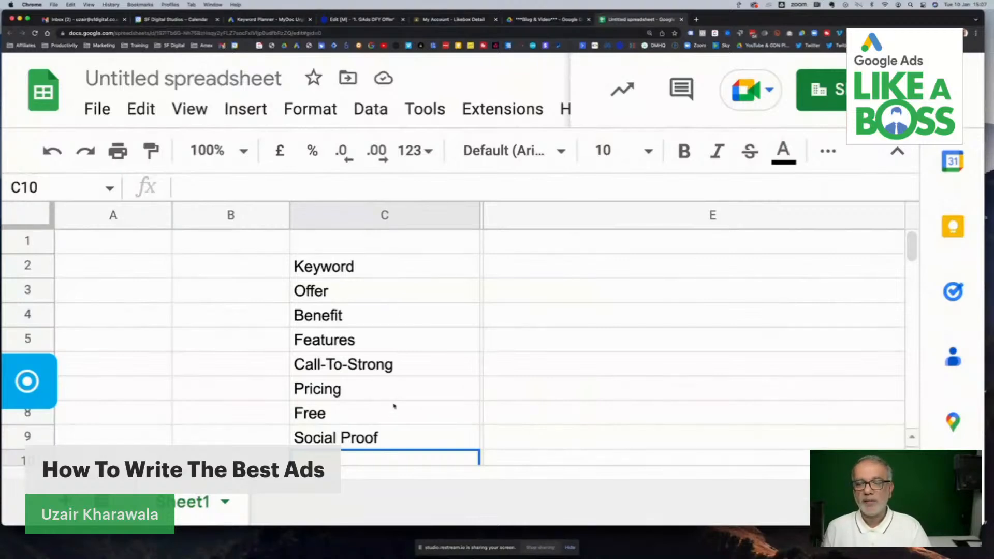
click(535, 278)
click(538, 248)
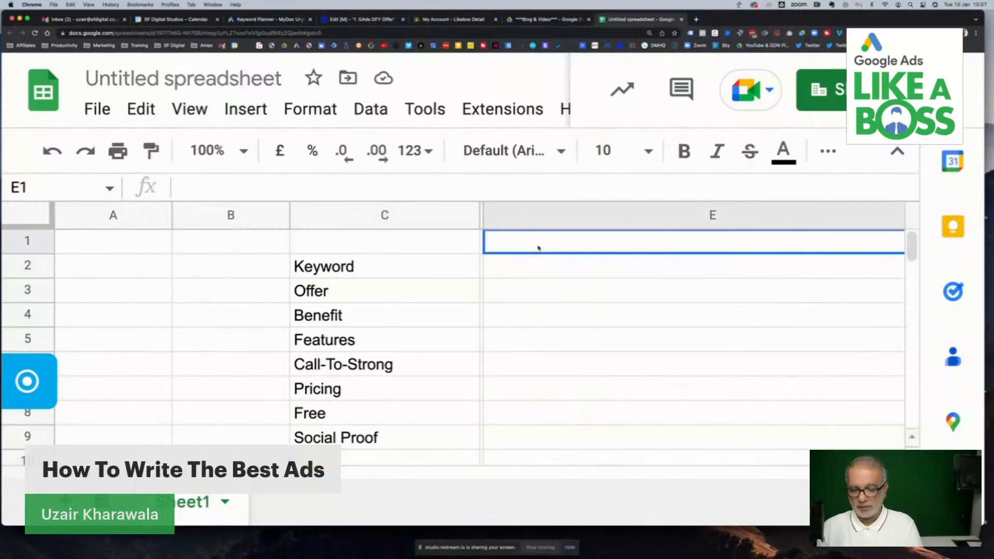
text(Responsive Search Ads)
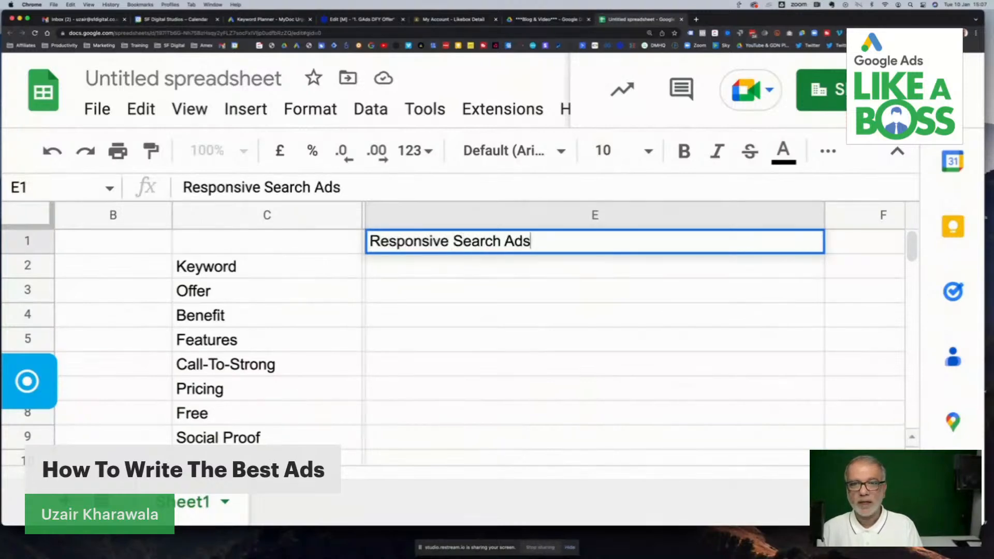
key(Return)
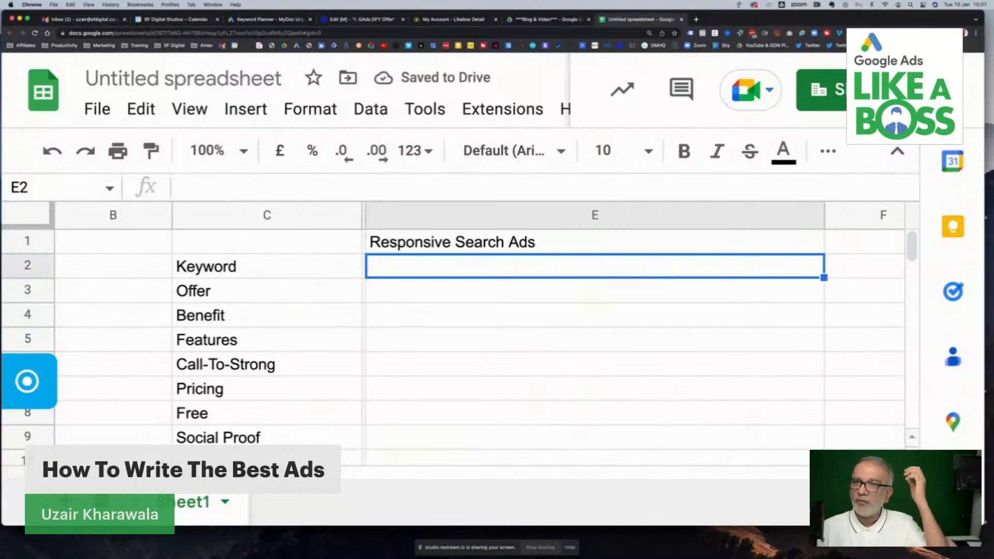
- Extend the heading in E1 to read "Responsive Search Ads - 15 Headlines"
click(588, 241)
key(Return)
text(- 15 Headlines)
key(Return)
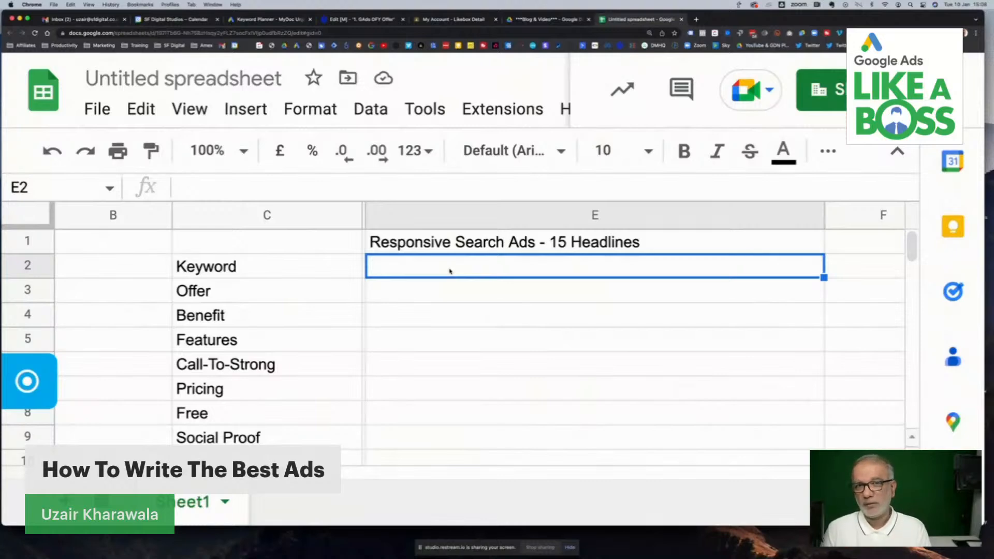
- Enter "3-4 Headlines" in E2 as the headline allocation for Keyword
text(3-4 J)
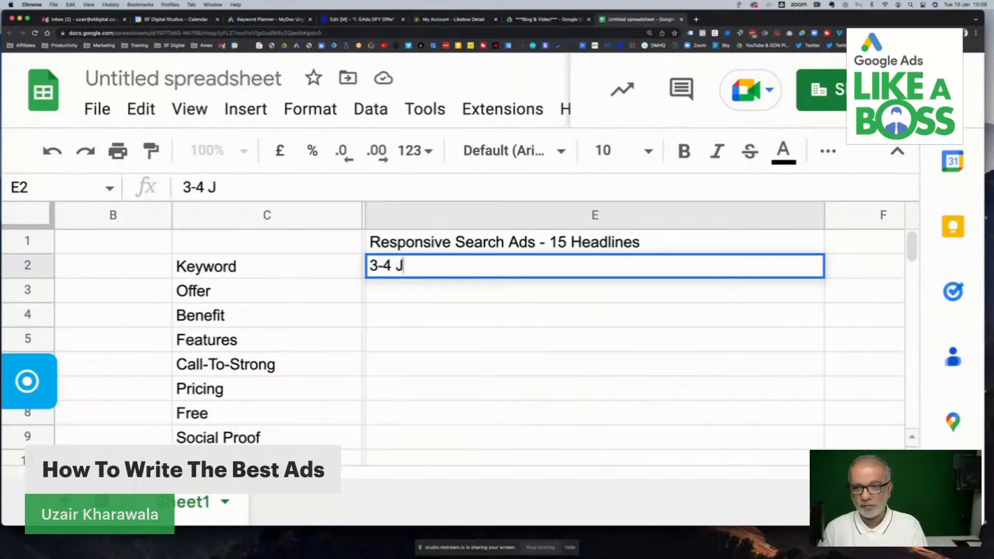
key(BackSpace)
text(H)
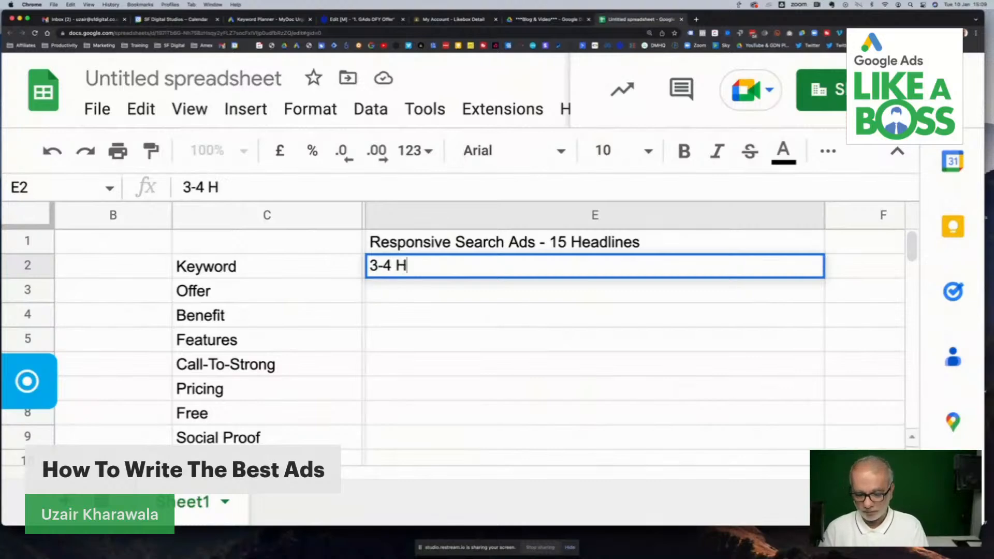
text(eadlines)
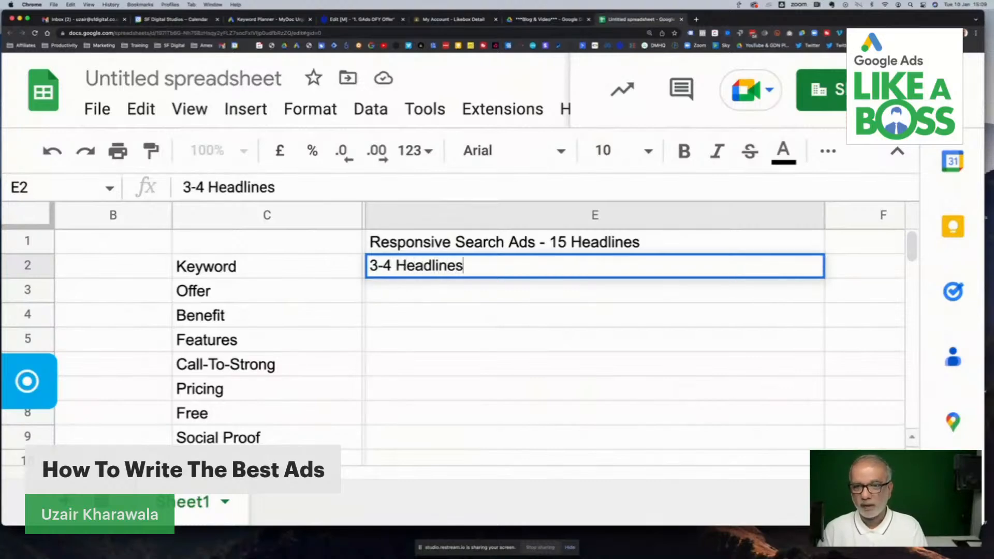
key(Return)
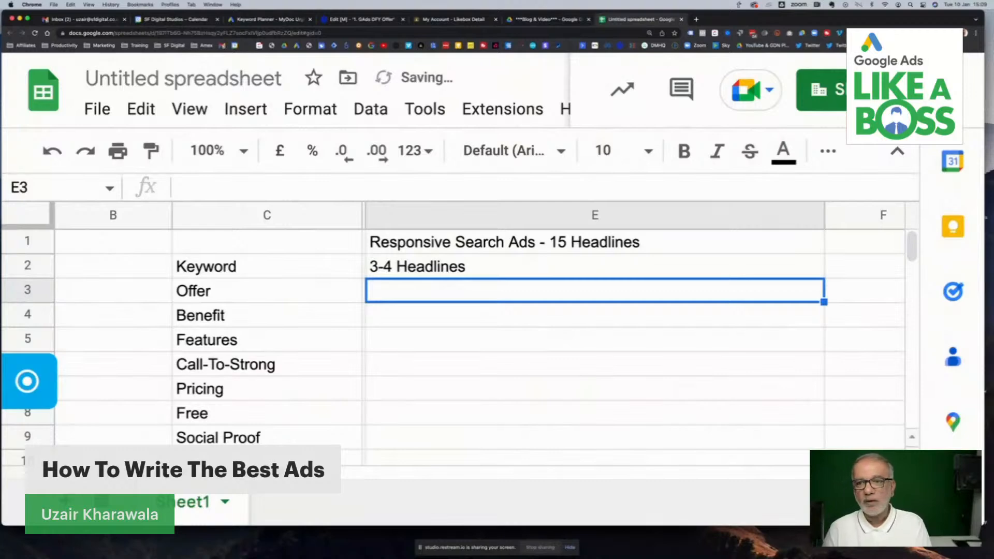
- Enter "2 Headlines" in E3 for Offer and "3 Headlines" in E4 for Benefit
text(2)
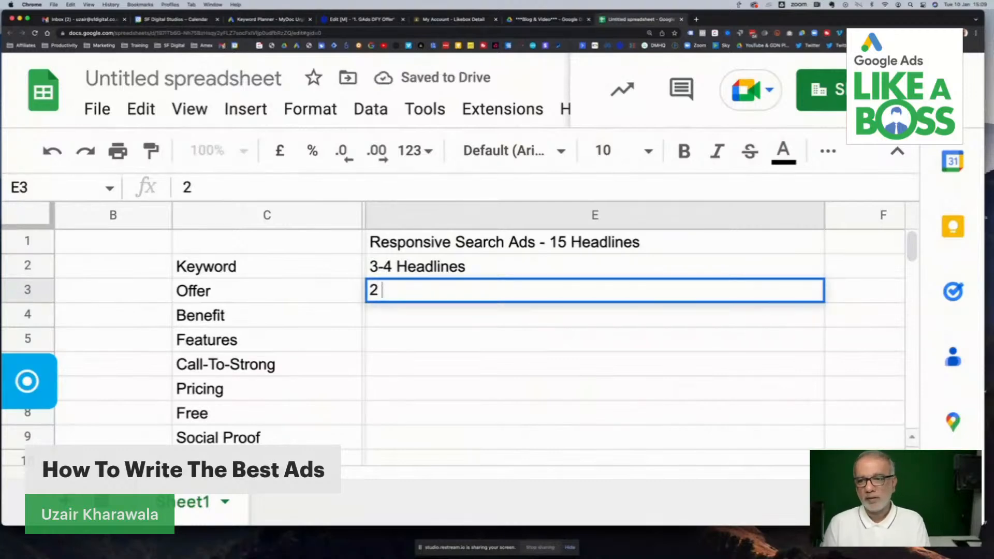
text( Headlines)
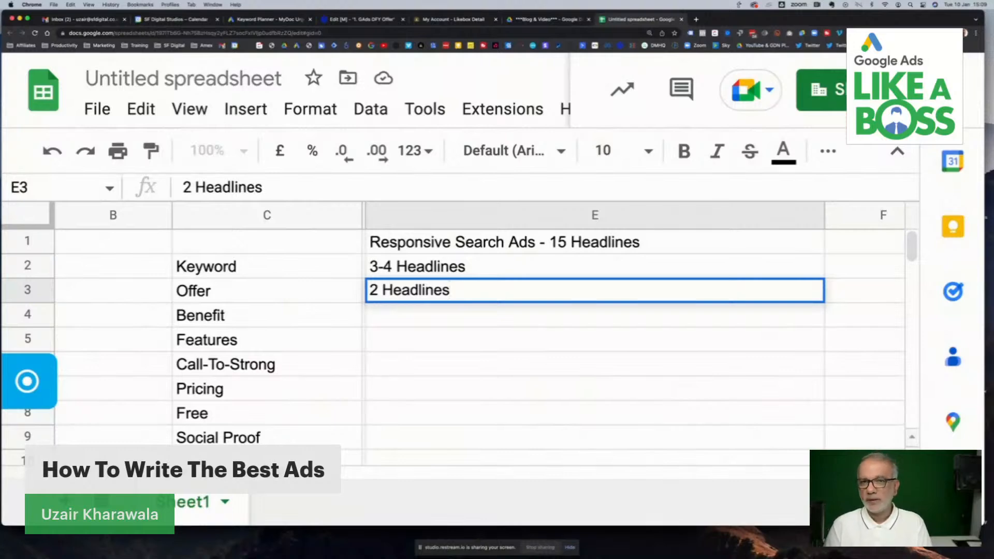
key(Return)
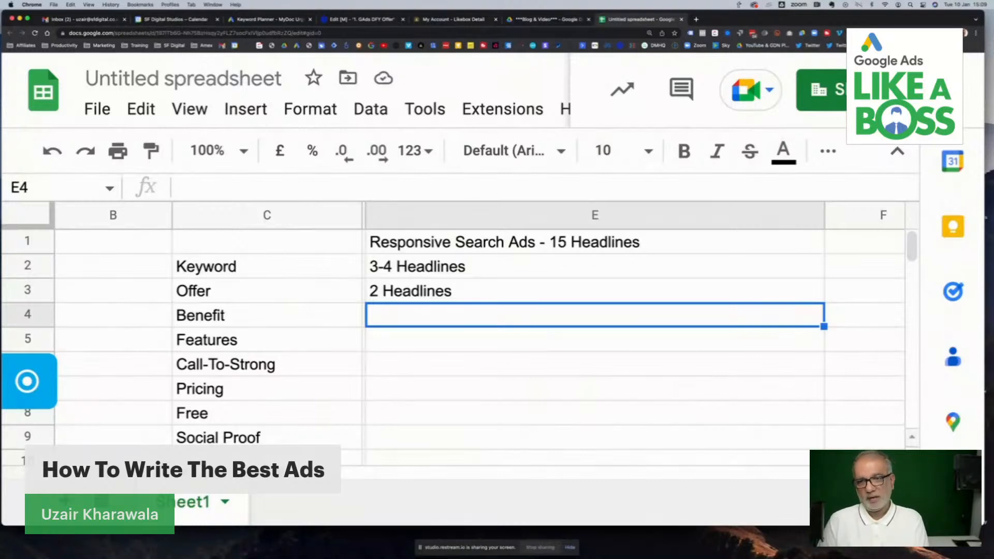
text(3 Headlines)
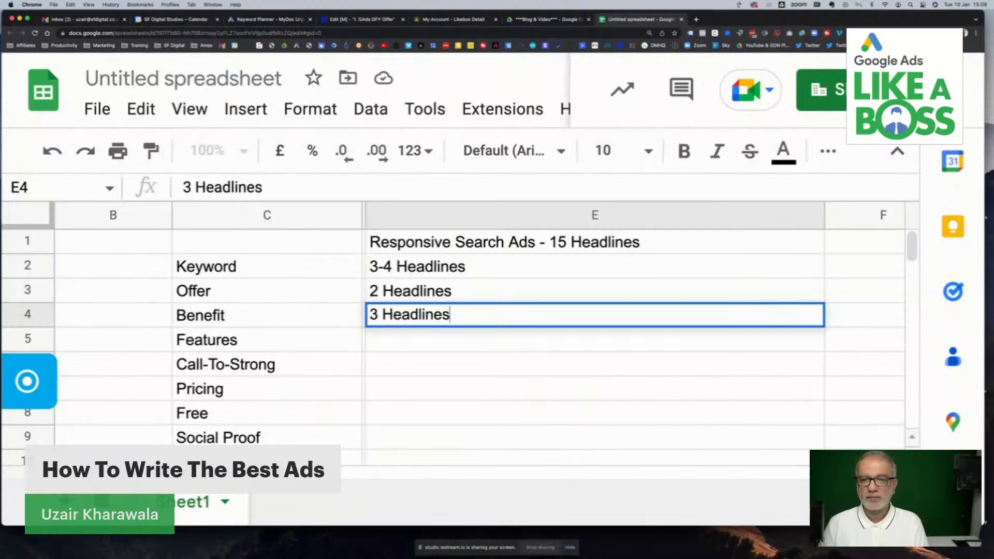
key(Return)
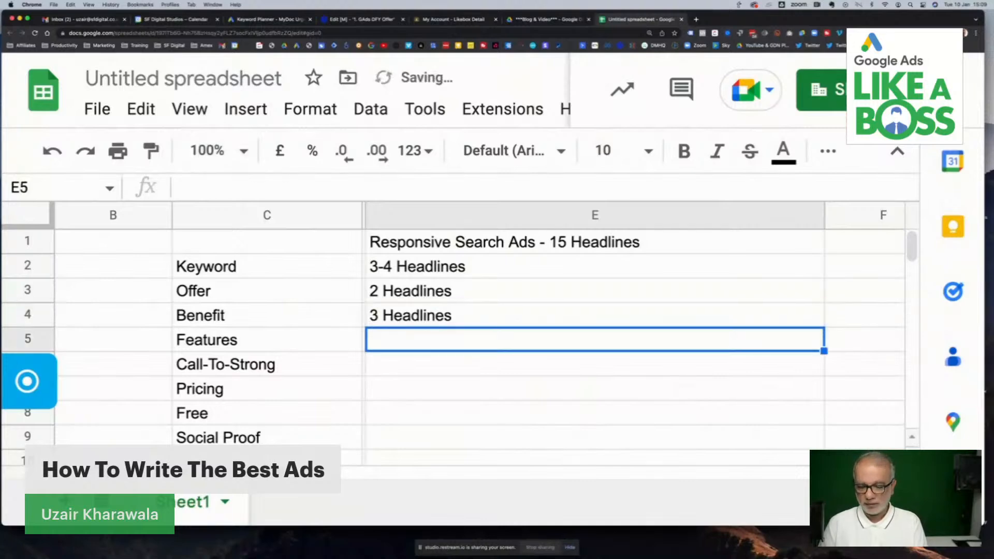
- Enter "3 Headlines" in E5 for Features and "2 Headlines" in E6 for the Call-To-Strong row
text(3 Headlines)
key(Return)
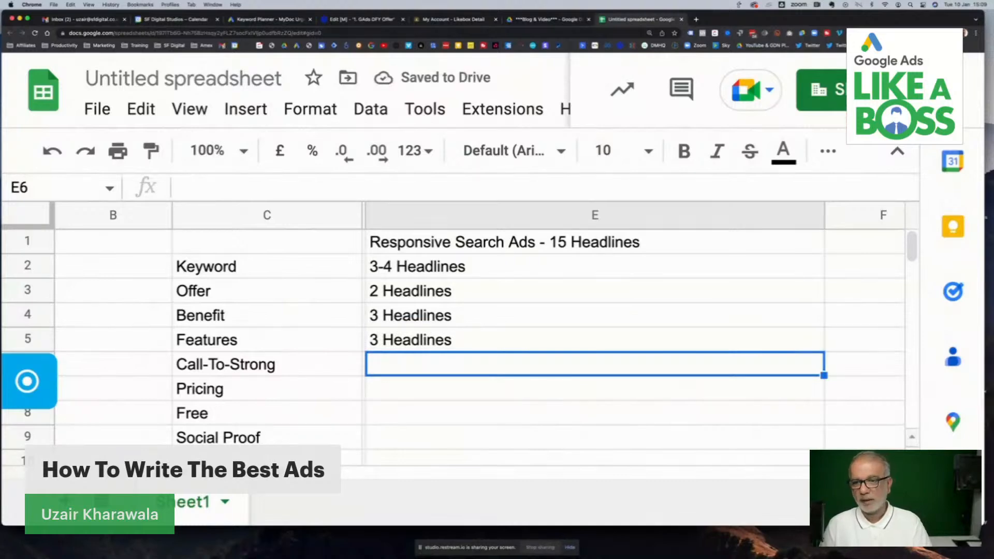
text(2)
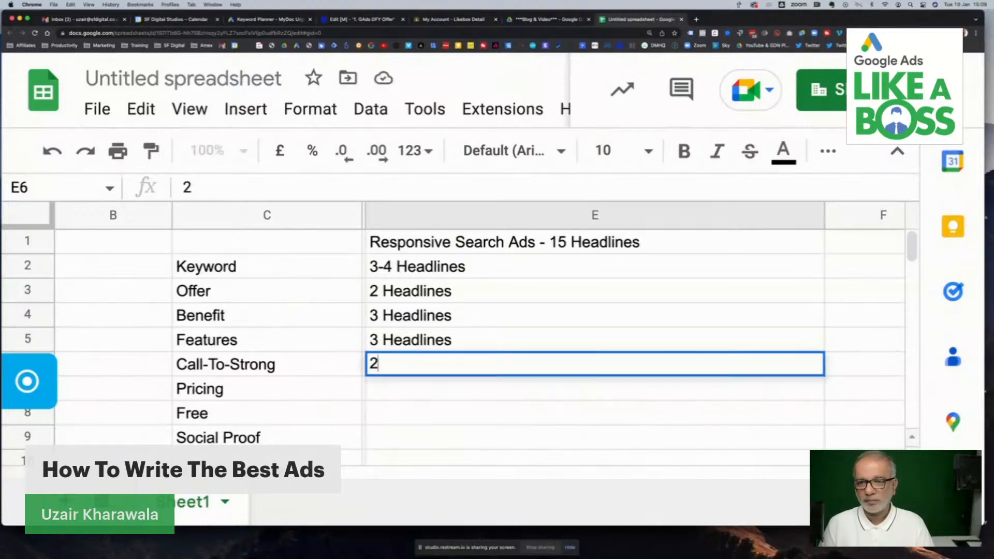
text( Headlines)
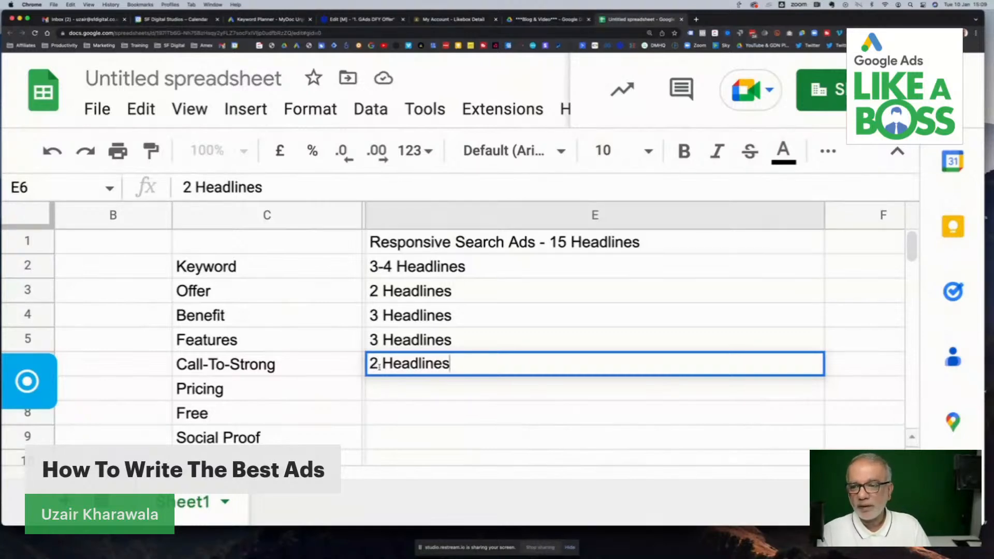
- Enter "1 Headline" in E9 for Social Proof and "2 Headlines" in E8 for Free
click(390, 444)
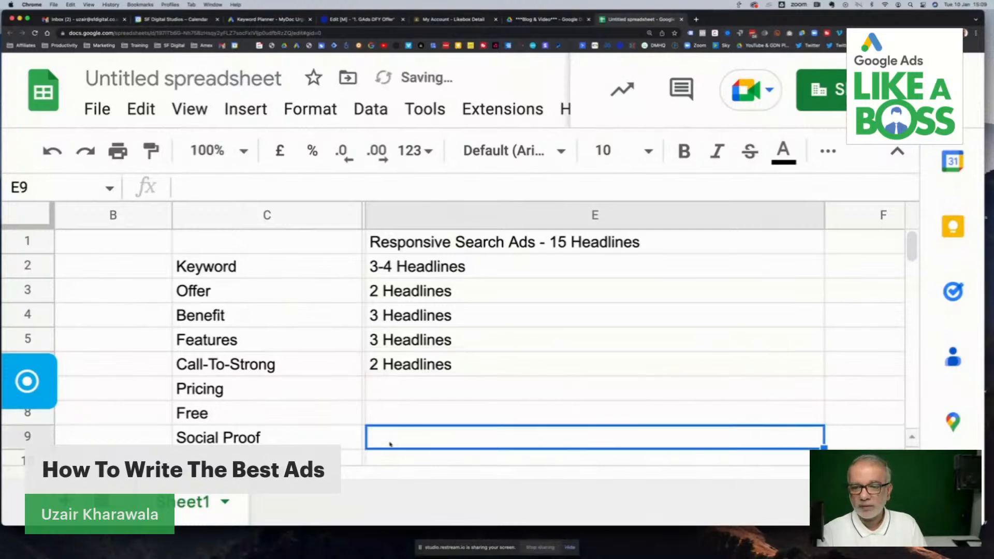
text(1 Headline)
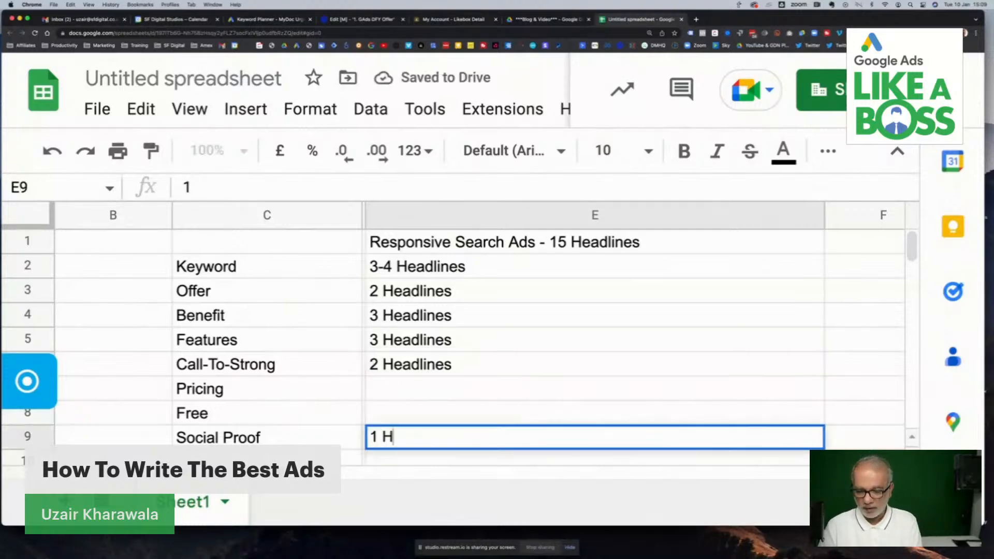
click(420, 420)
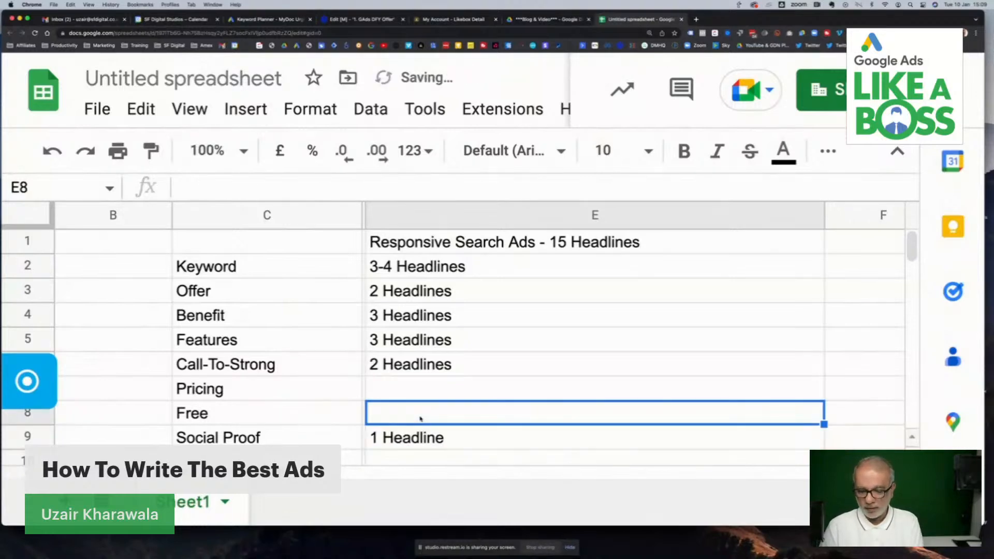
text(2 )
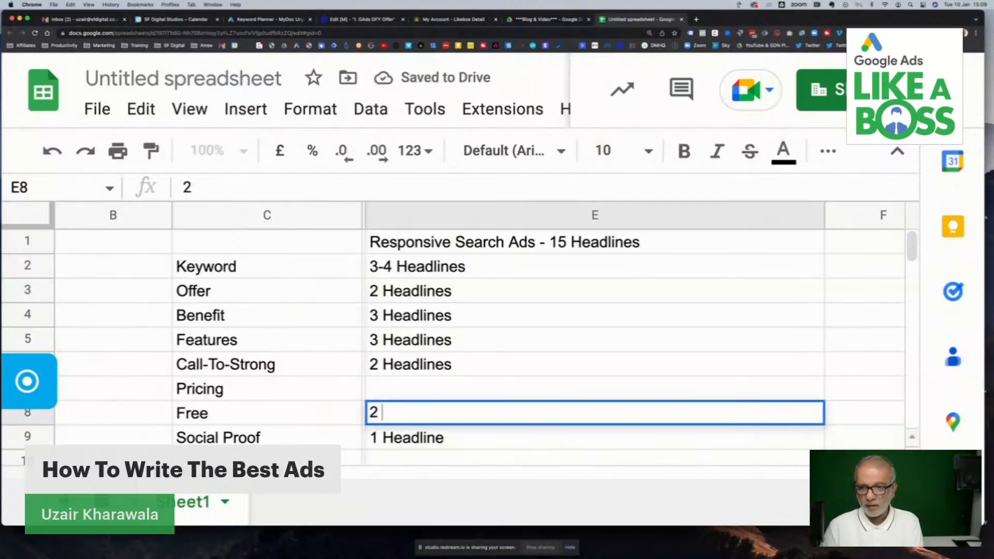
text(Headlines)
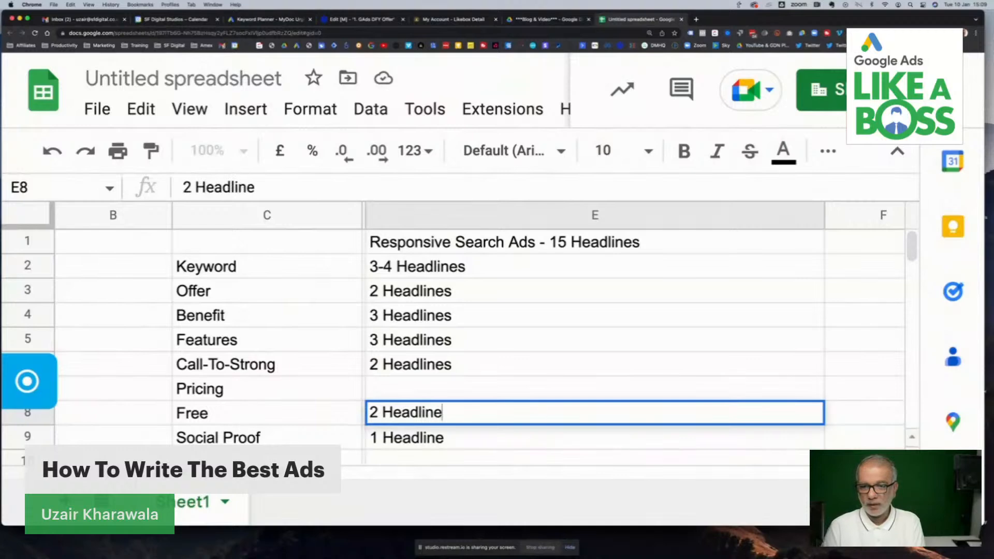
- Enter "1 Headline" in E7 as the headline allocation for Pricing
click(437, 389)
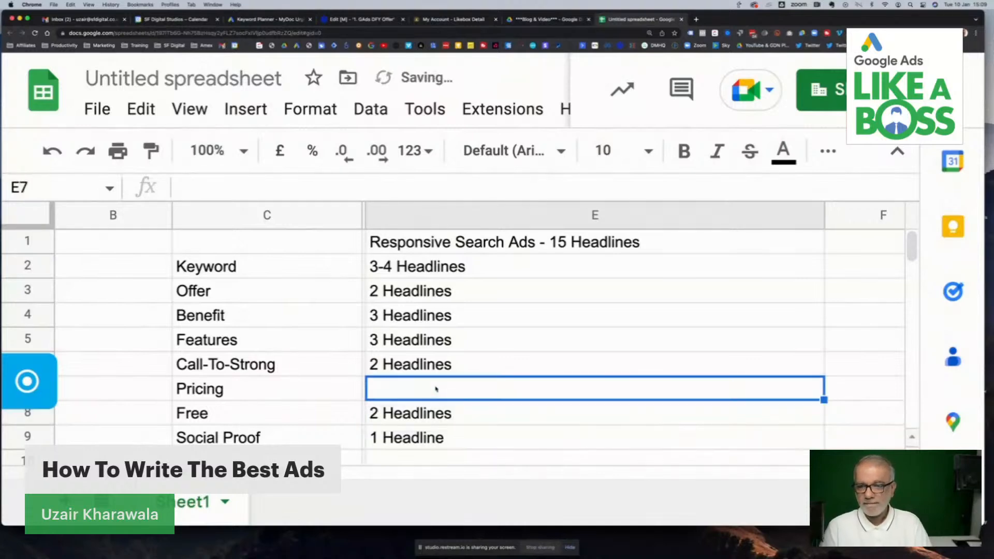
text(1)
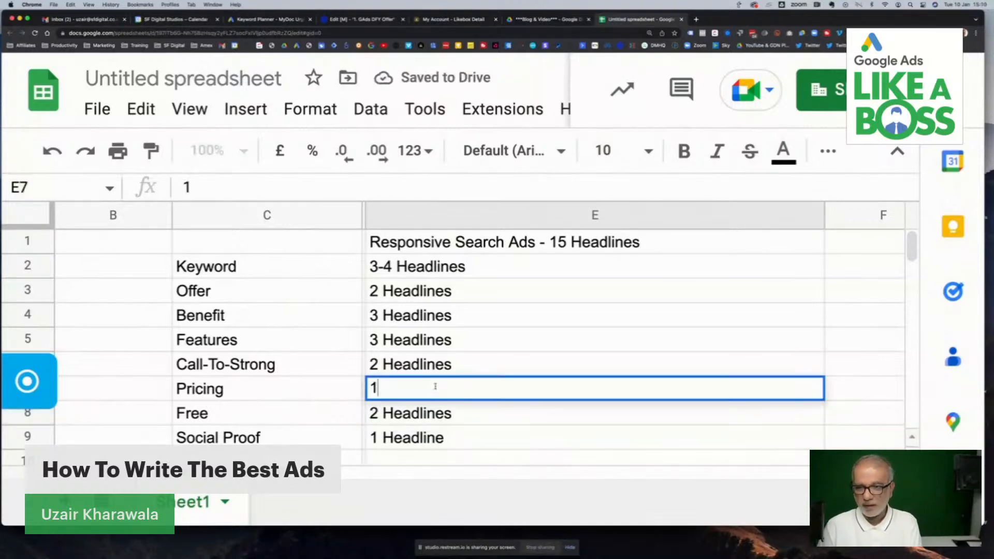
text( Headl)
key(BackSpace)
text(dline)
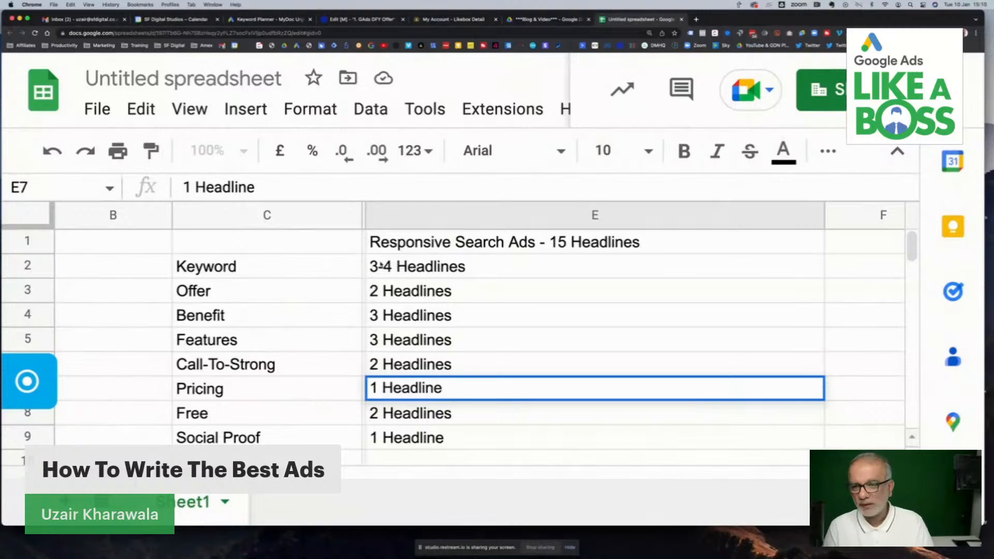
- Change the Keyword allocation in E2 and the Benefit allocation in E4 to "2 Headlines" each
click(386, 265)
double_click(387, 265)
drag(392, 265, 368, 265)
text(2)
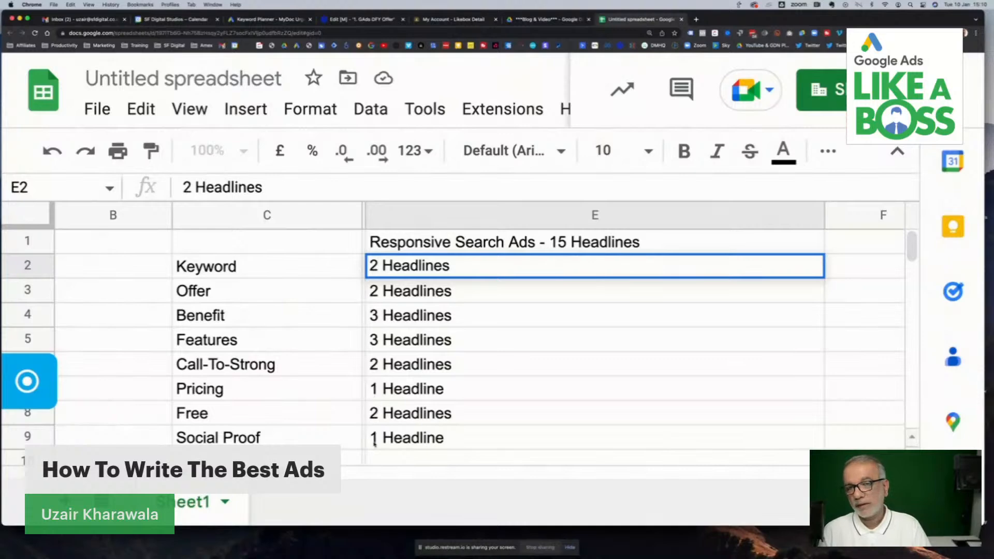
double_click(376, 316)
click(377, 314)
key(BackSpace)
text(2)
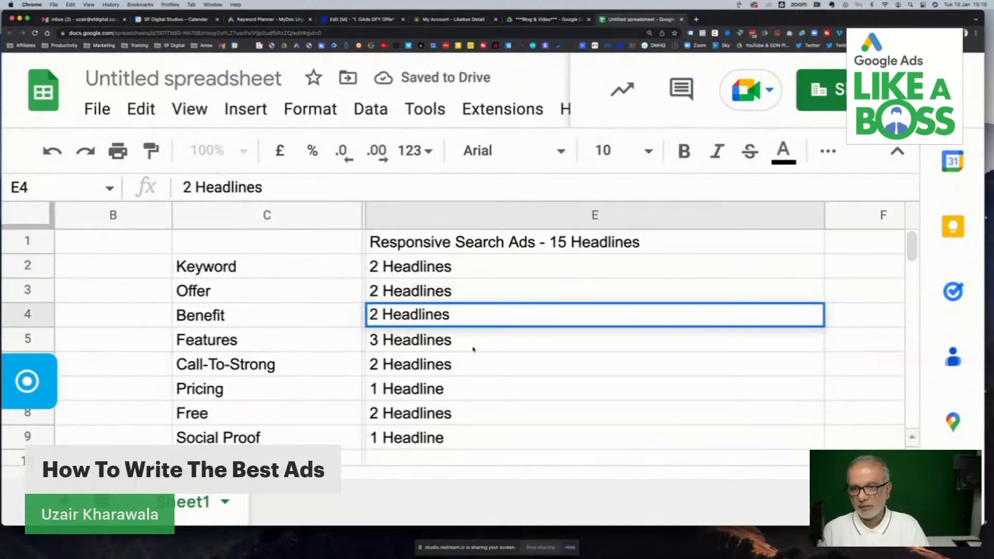
click(498, 367)
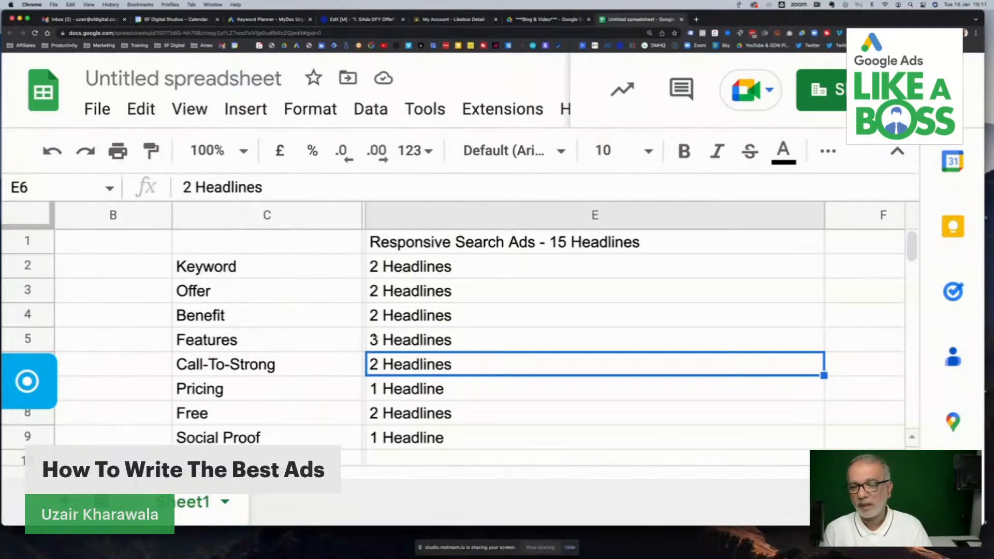
- Review the headline allocations in column E one by one, from Benefit down to Social Proof
click(408, 318)
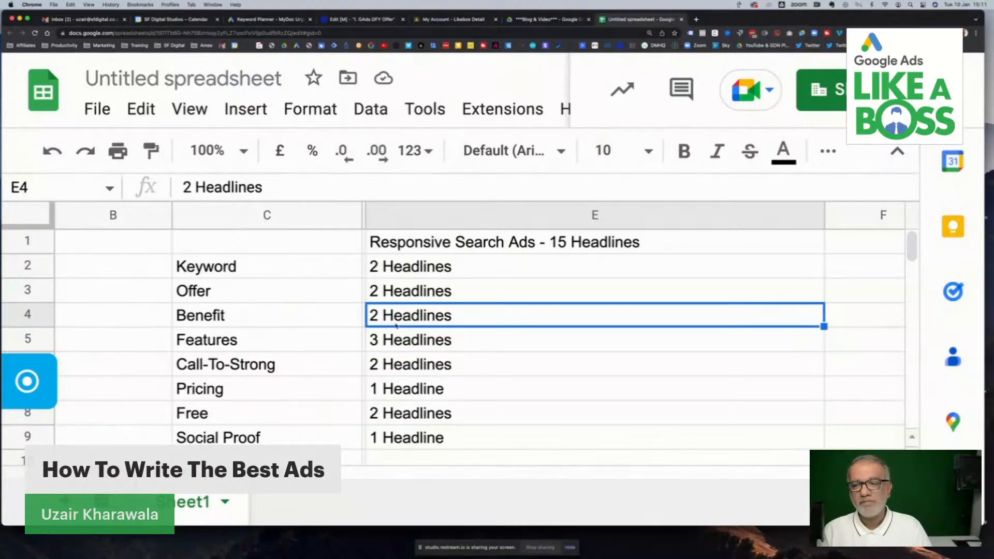
click(391, 339)
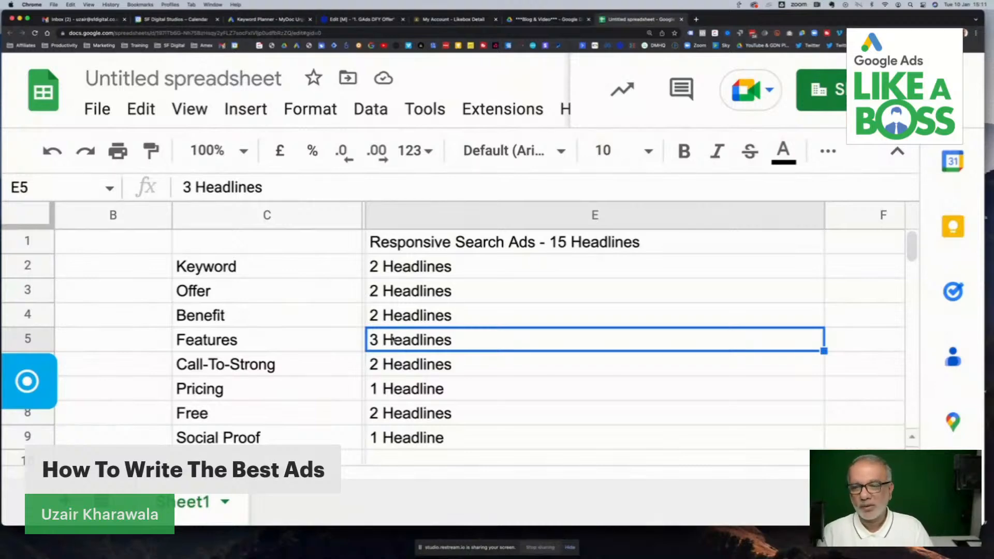
click(440, 319)
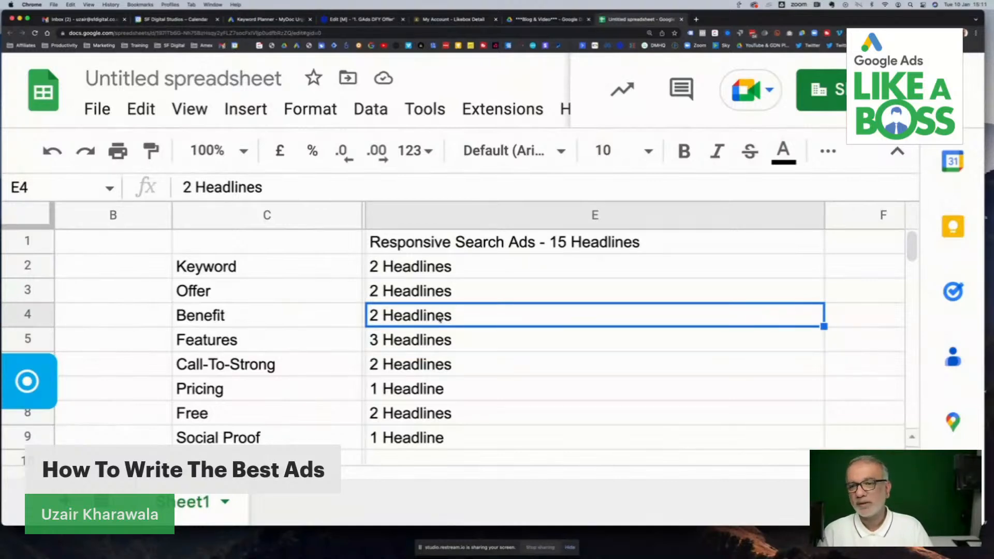
click(442, 374)
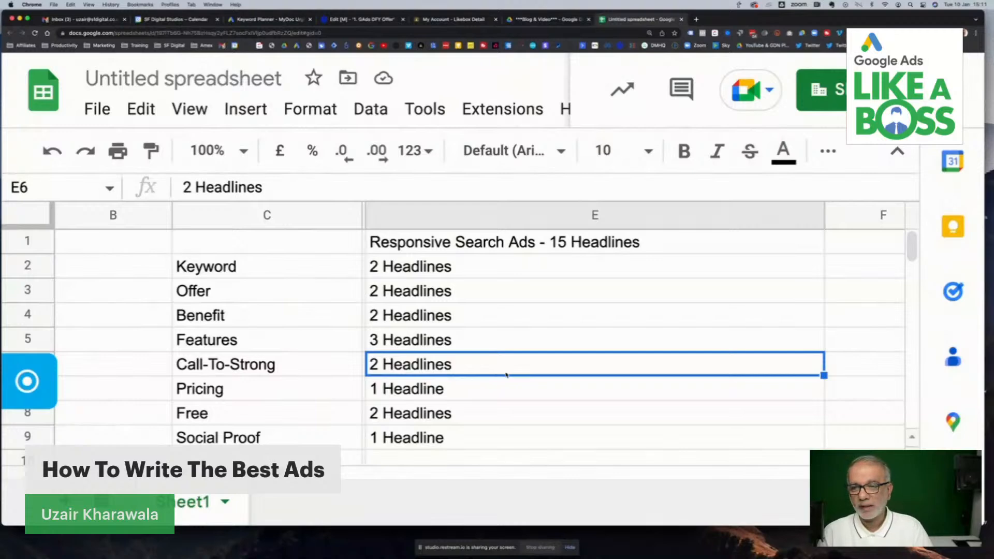
click(457, 394)
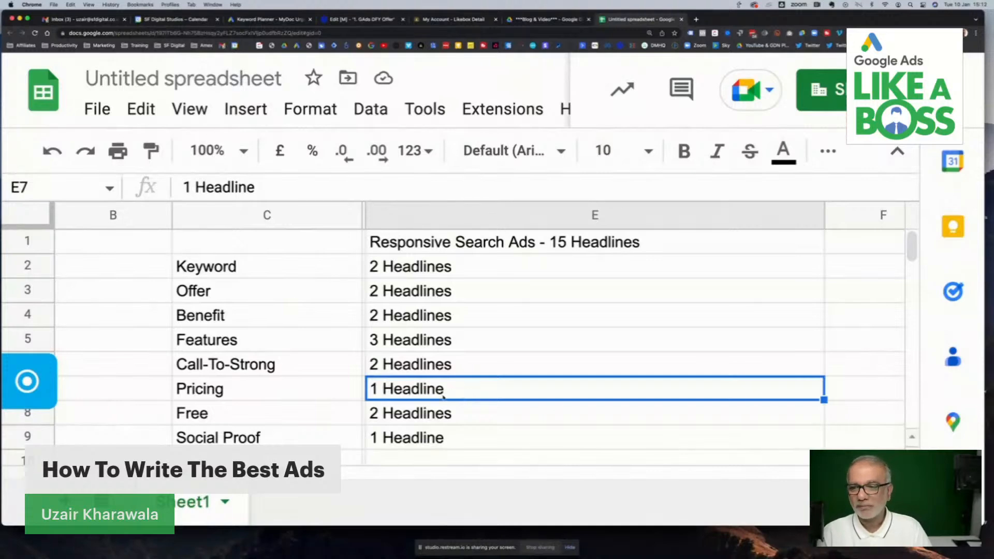
click(439, 416)
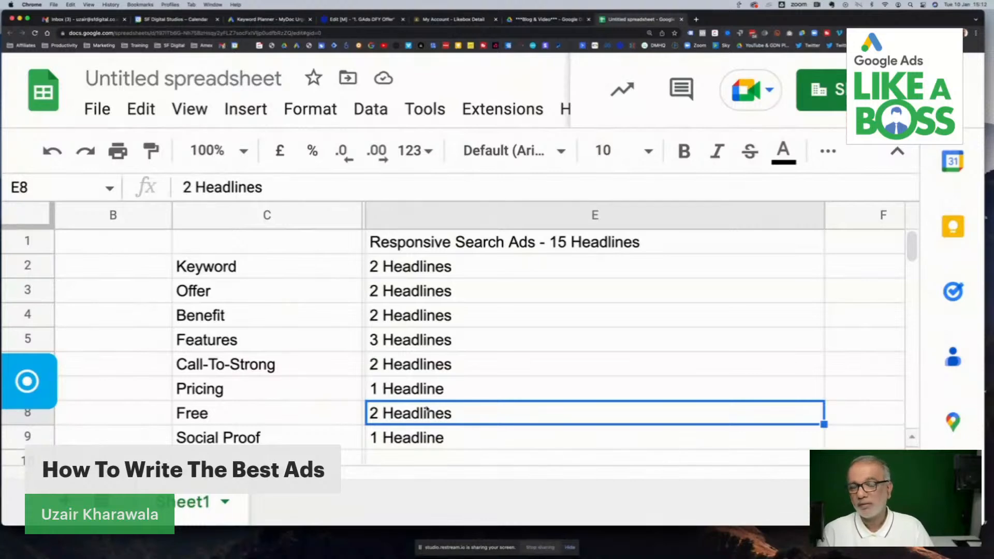
click(420, 436)
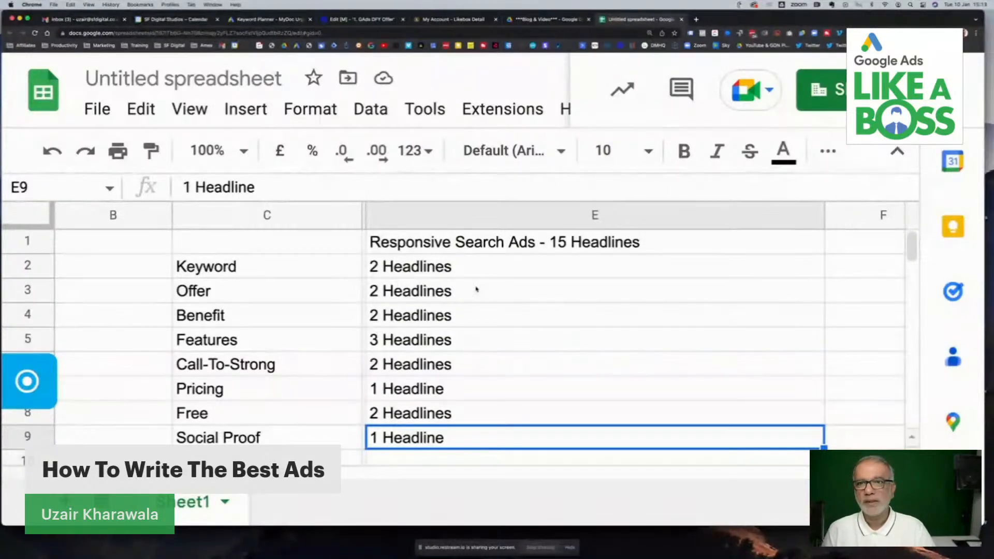
- Count the characters of E2 with =LEN(E2) in F2 and auto-fill the formula down to F9
scroll(476, 288, right, 6)
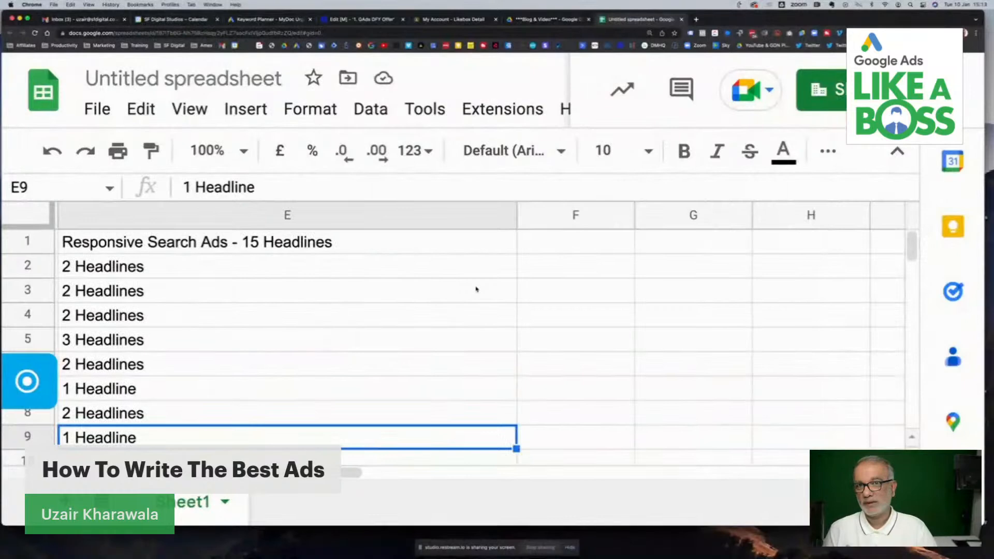
click(547, 274)
text(=len)
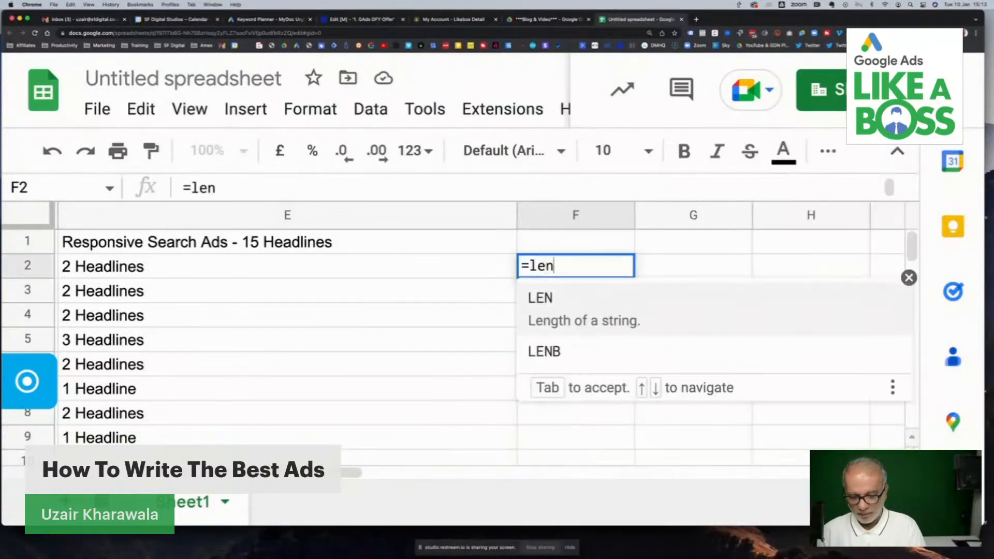
click(548, 300)
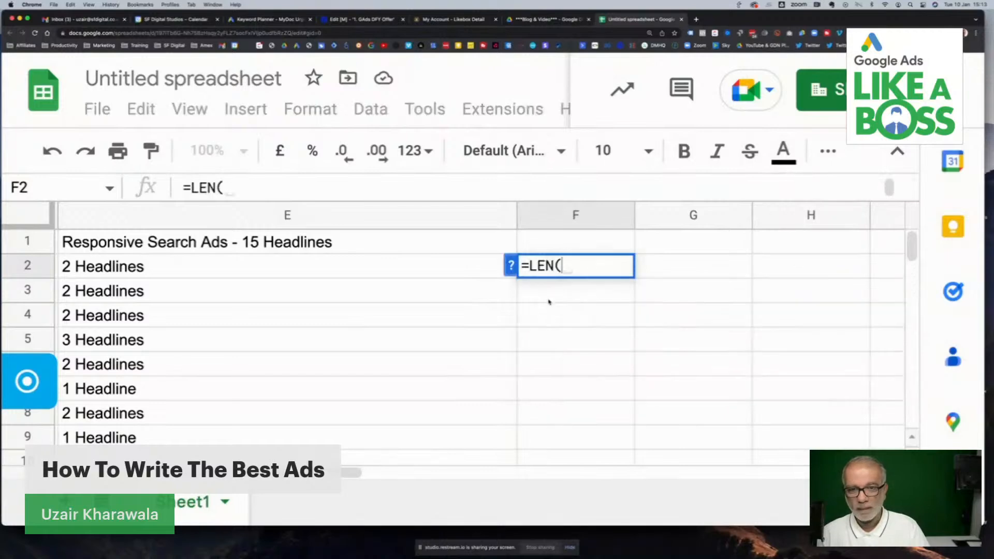
click(412, 264)
text())
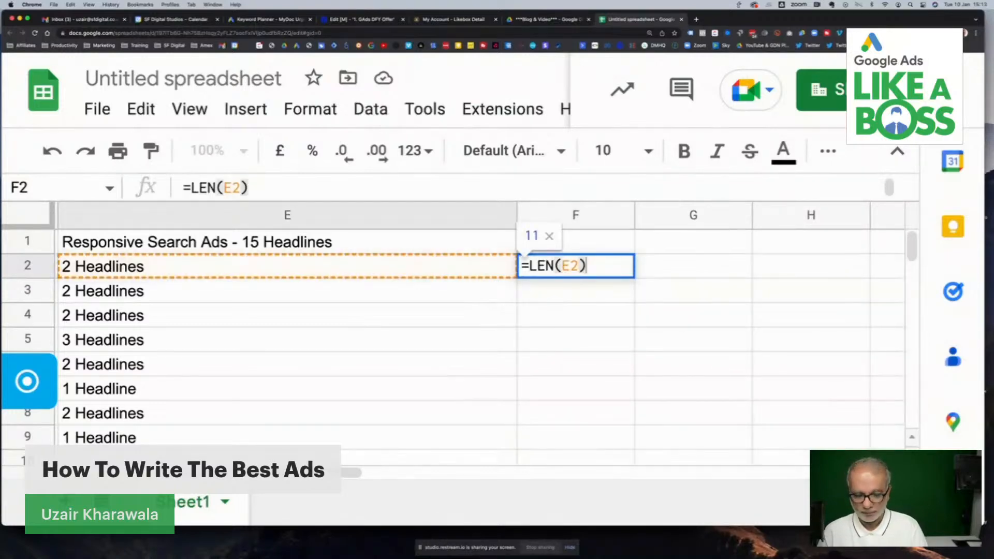
key(Return)
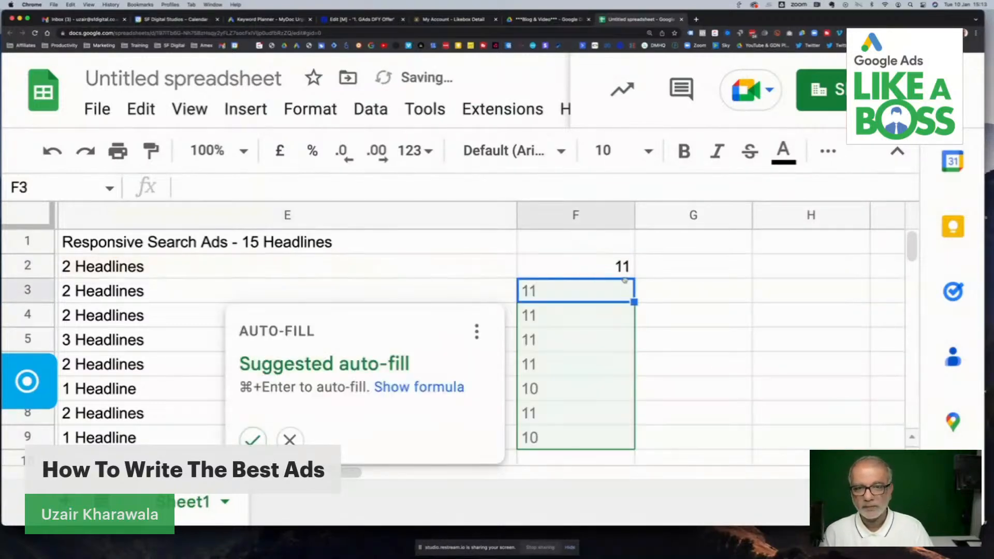
click(252, 439)
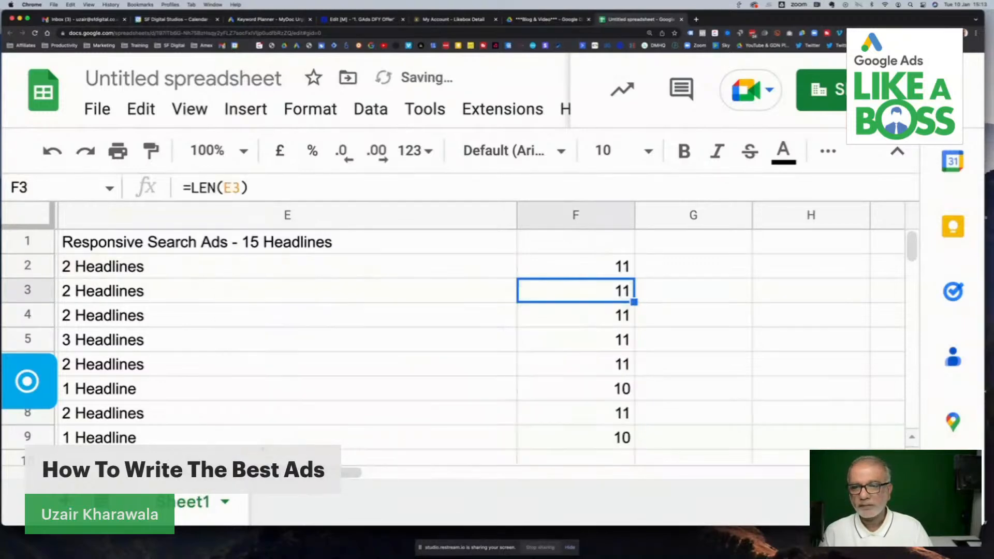
- Enter 30 in F1 above the headline character counts
click(586, 263)
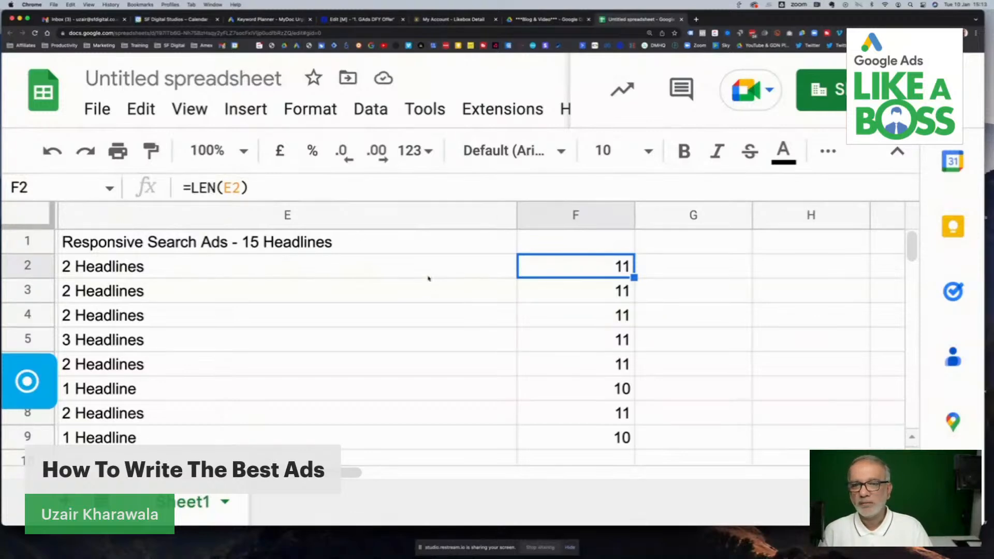
click(227, 270)
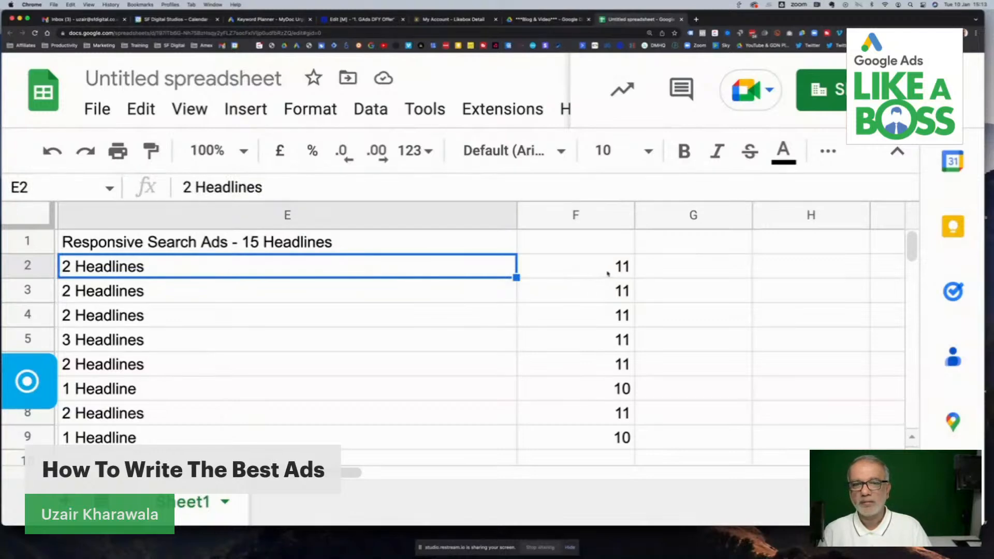
click(590, 245)
text(30)
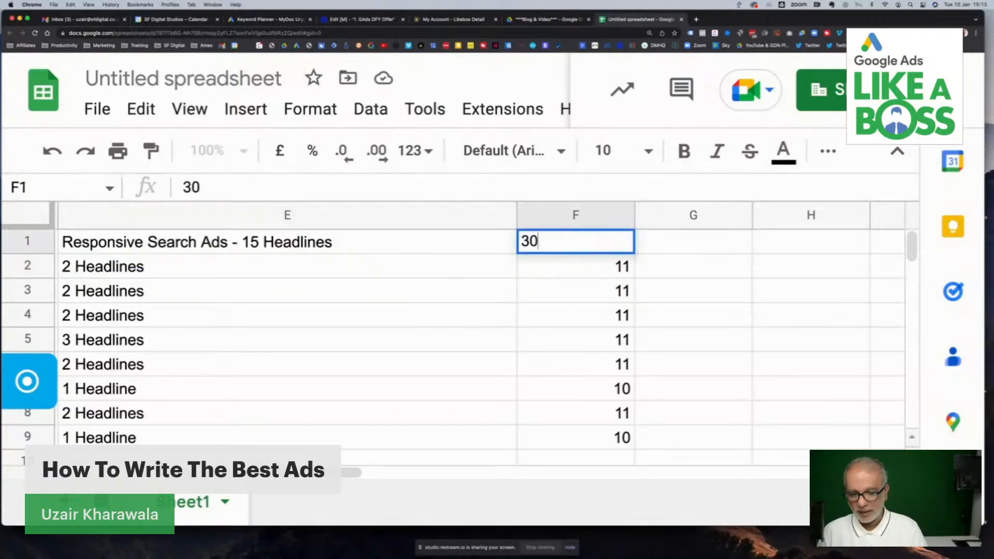
key(Return)
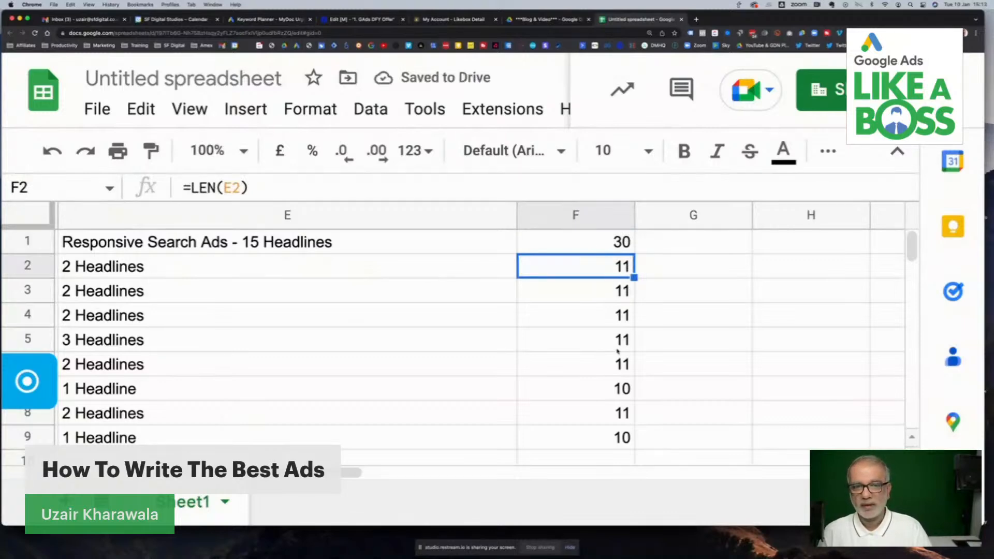
- Enter "Description" in E11 as a heading below the headline allocations
click(590, 370)
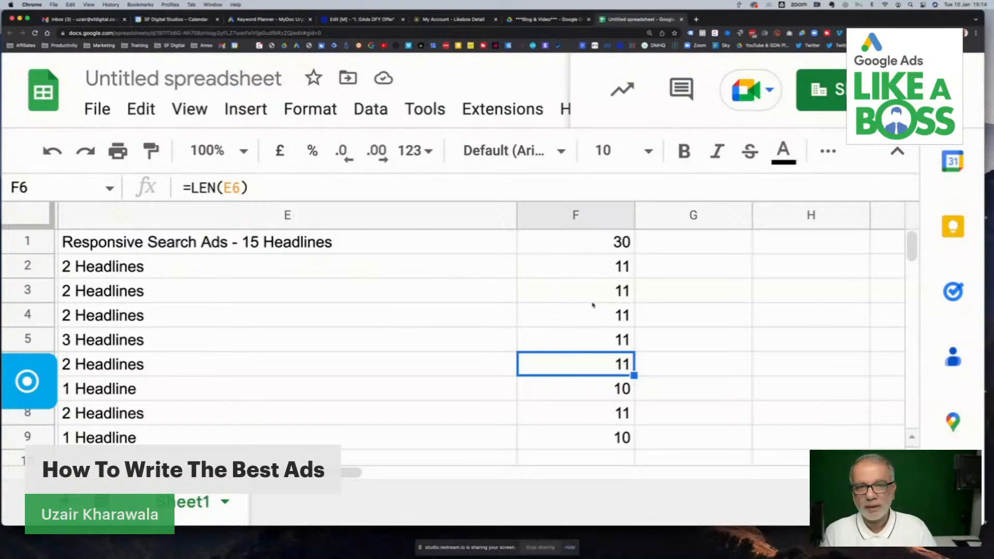
scroll(593, 305, left, 10)
scroll(592, 304, right, 5)
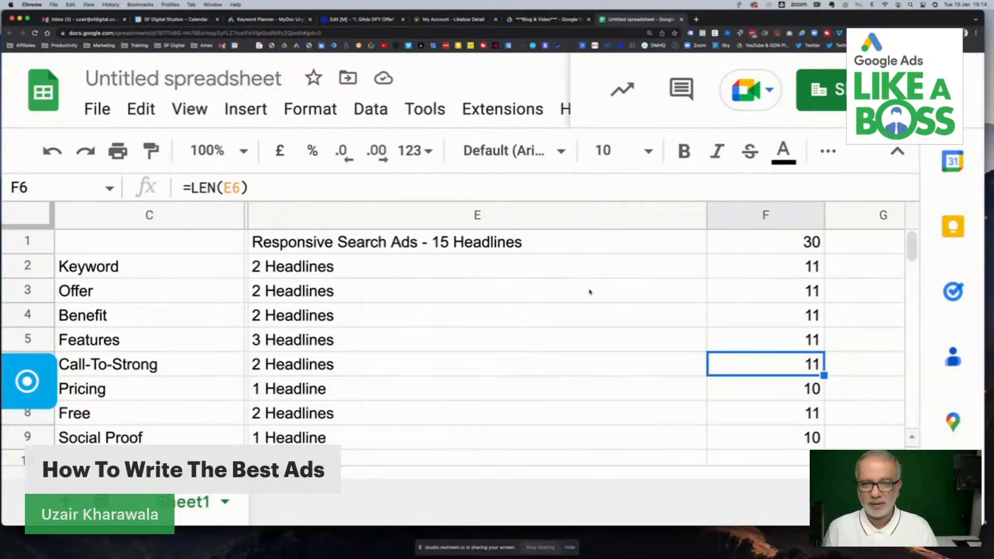
scroll(589, 292, down, 5)
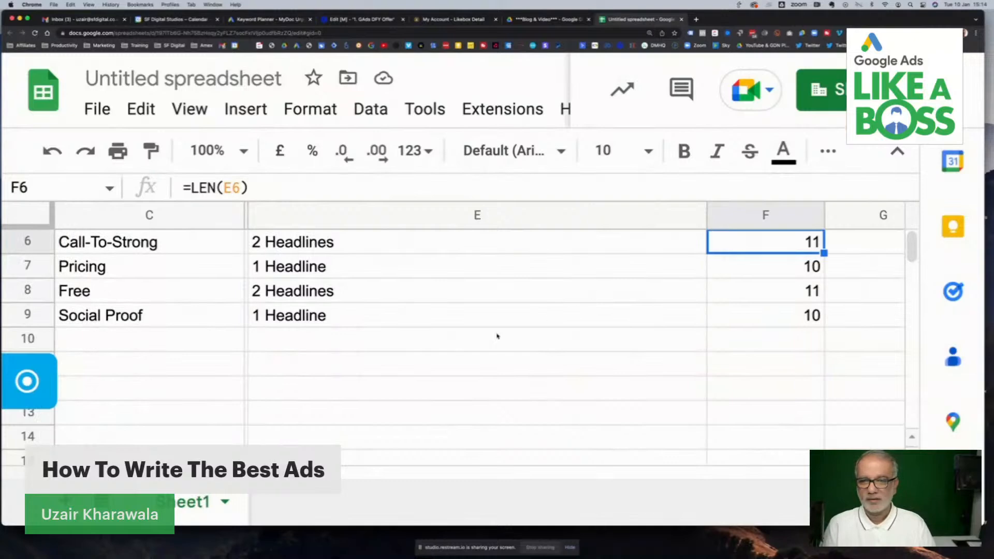
click(352, 369)
text(Description)
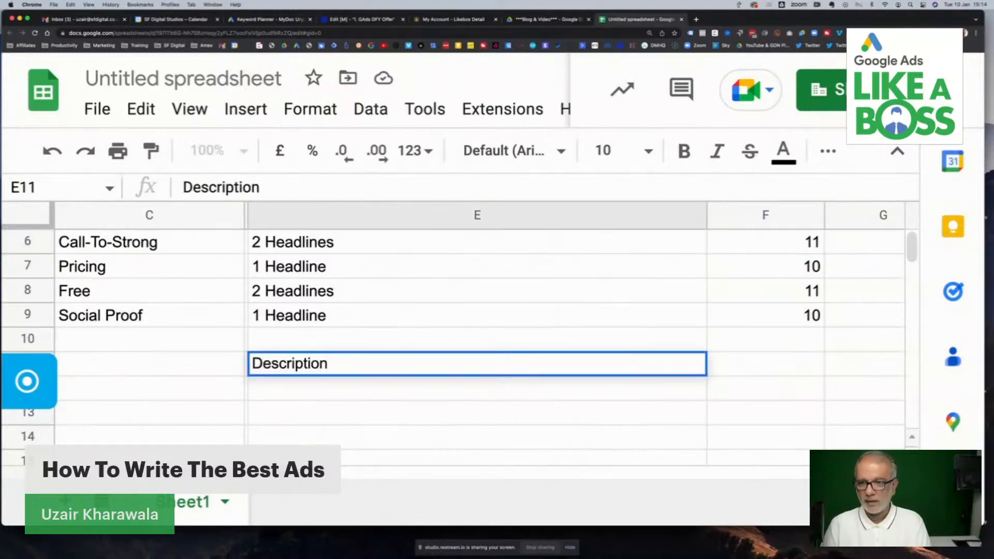
key(Return)
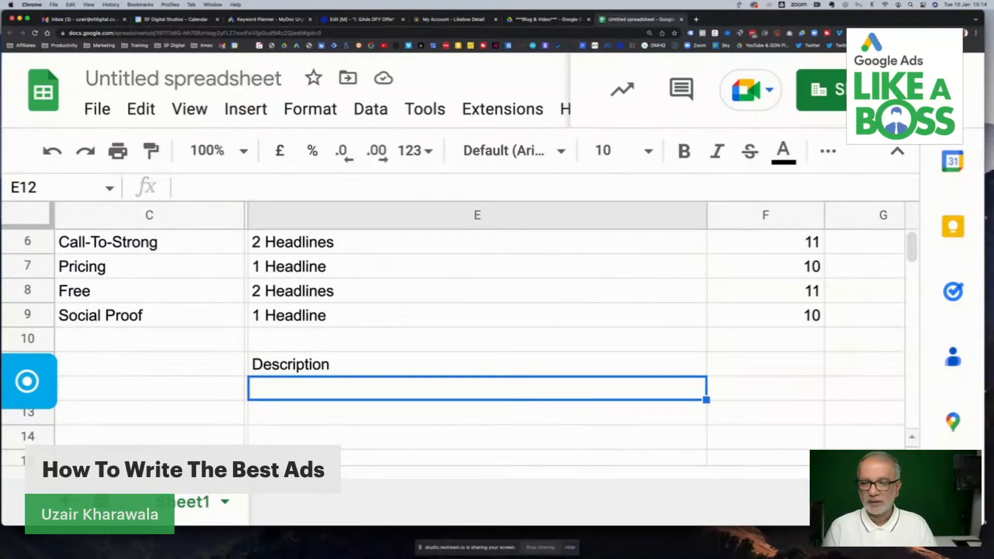
- Enter "Keyword + Price + CTA" in E12 as the first entry under the Description heading
scroll(378, 361, up, 3)
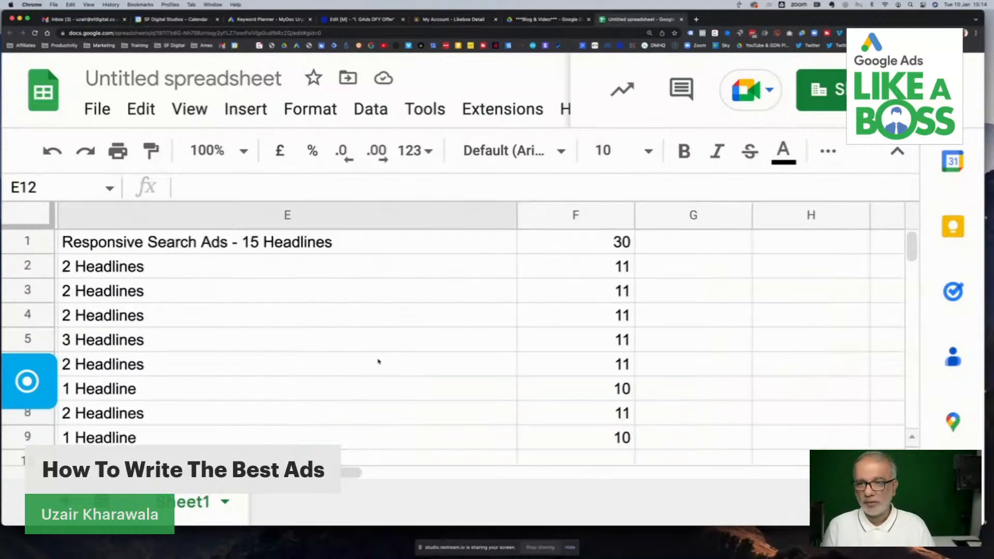
scroll(379, 361, left, 3)
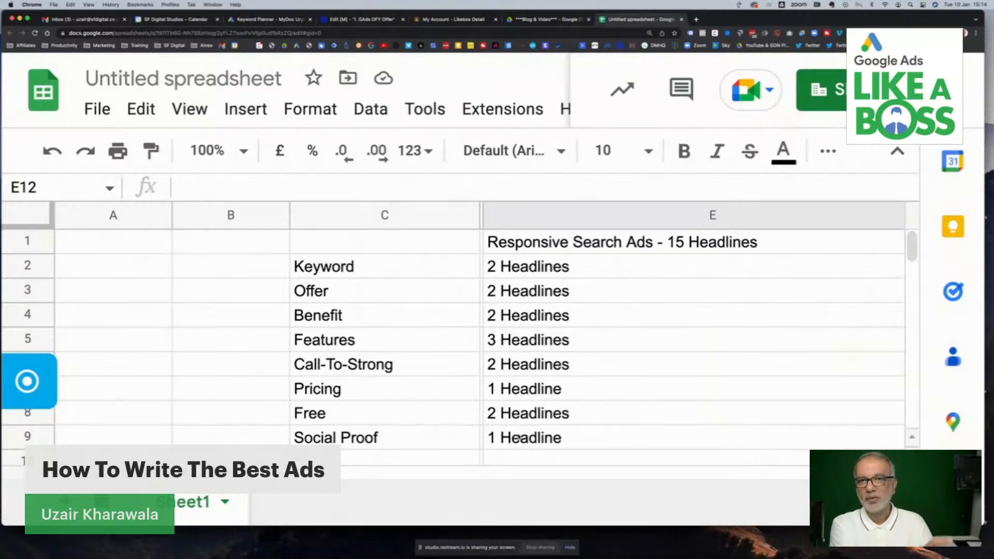
scroll(520, 437, right, 3)
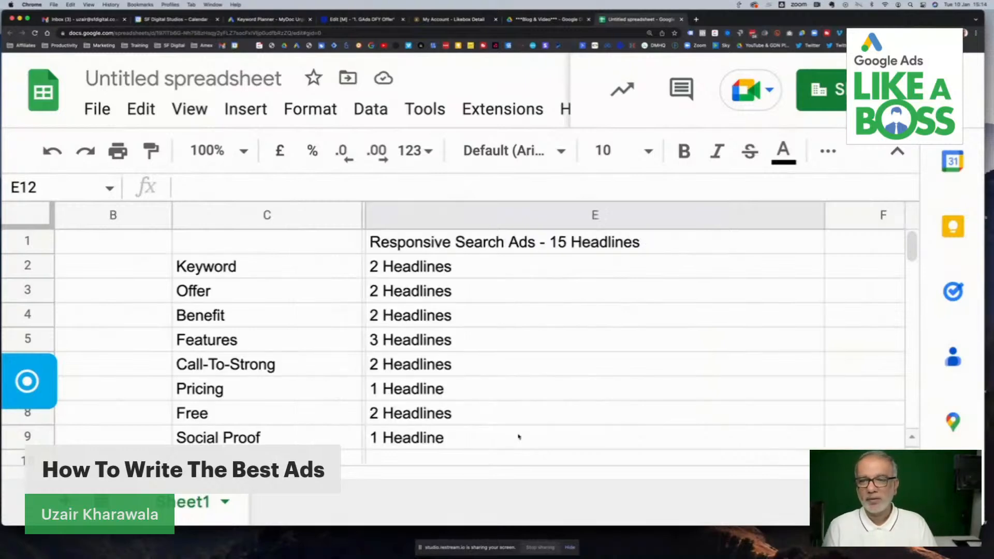
scroll(519, 438, down, 5)
scroll(519, 435, up, 3)
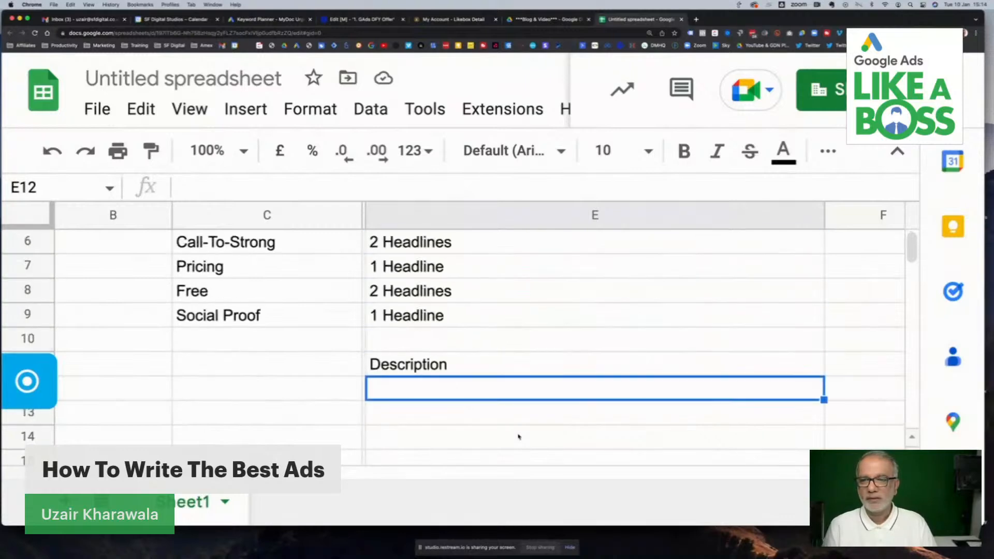
double_click(383, 389)
text(Keyword)
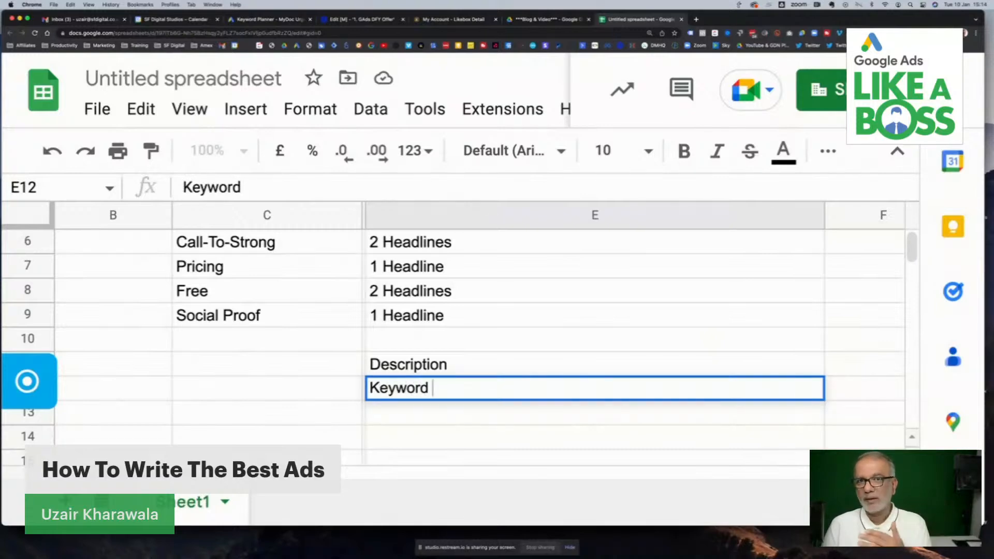
text(+ Pr)
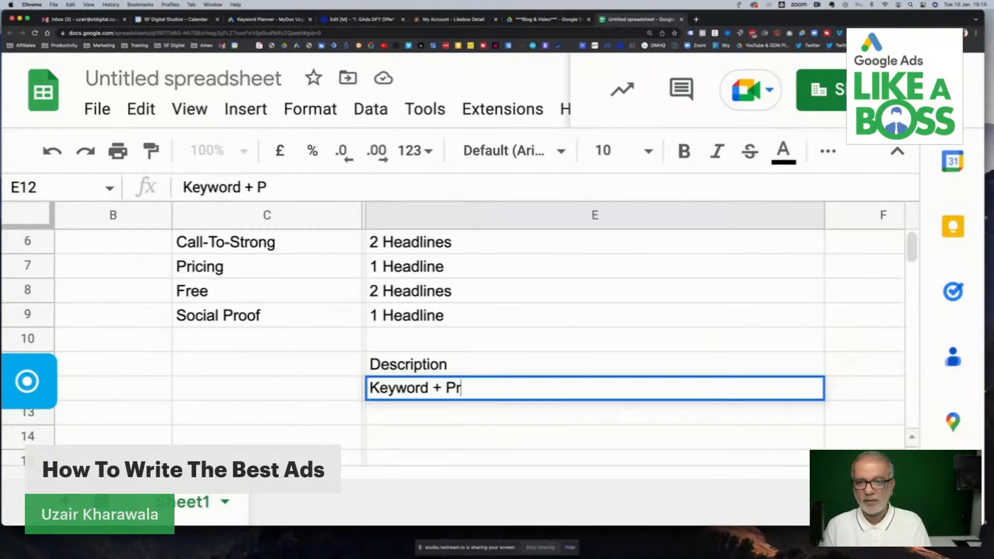
text(ice + CTA)
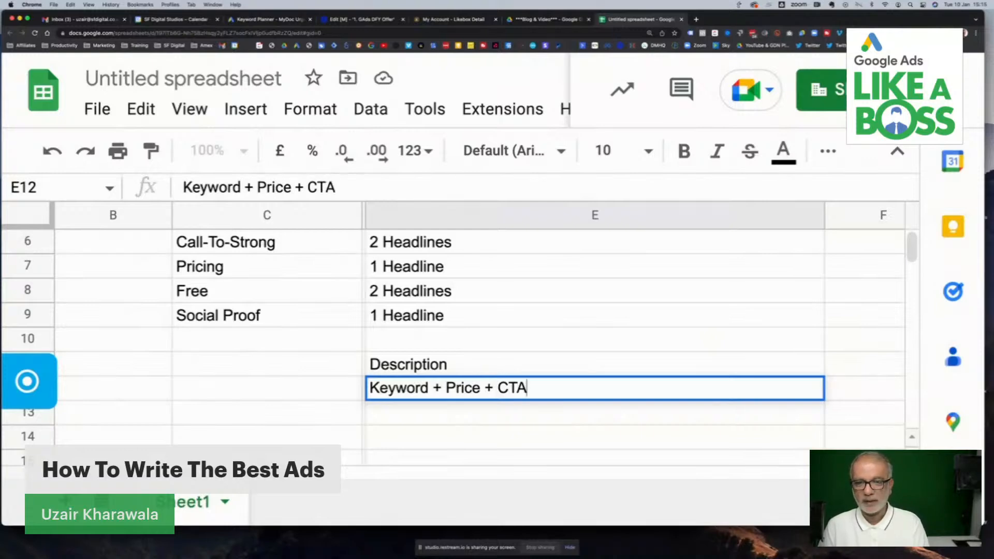
key(Return)
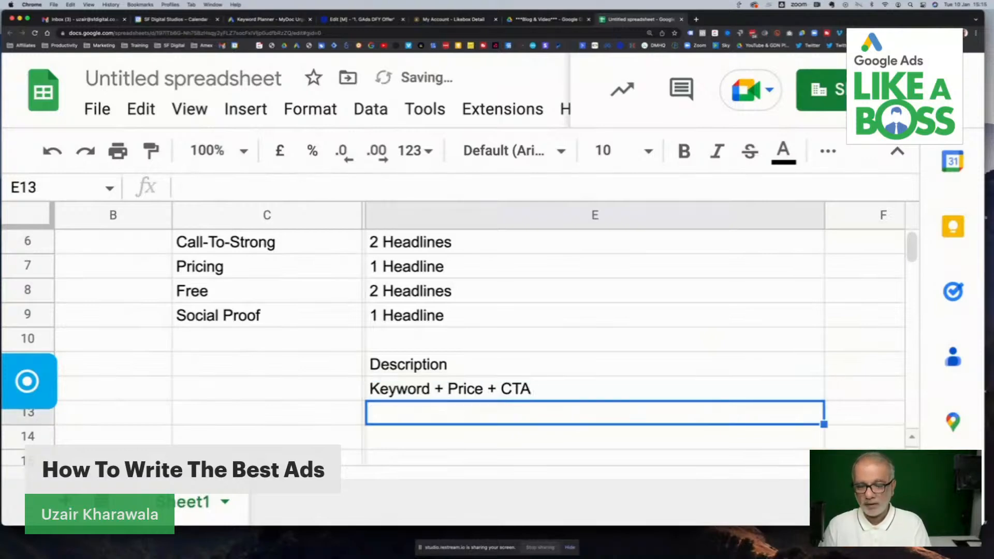
- Enter "Benefit 1 + Feature 1 + Social Proof" in E13 as the second description formula
text(Benefit 1 + Feature 1 +)
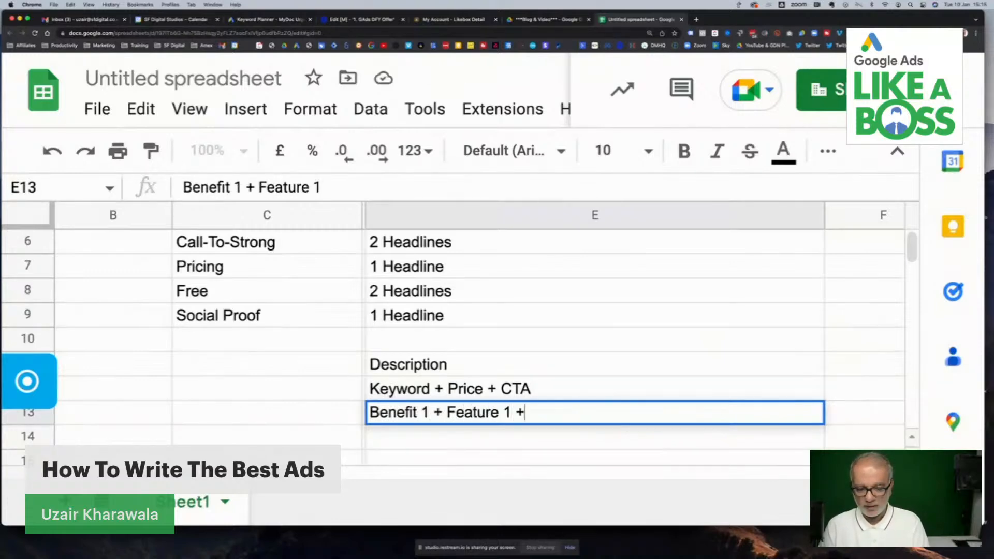
text( Social)
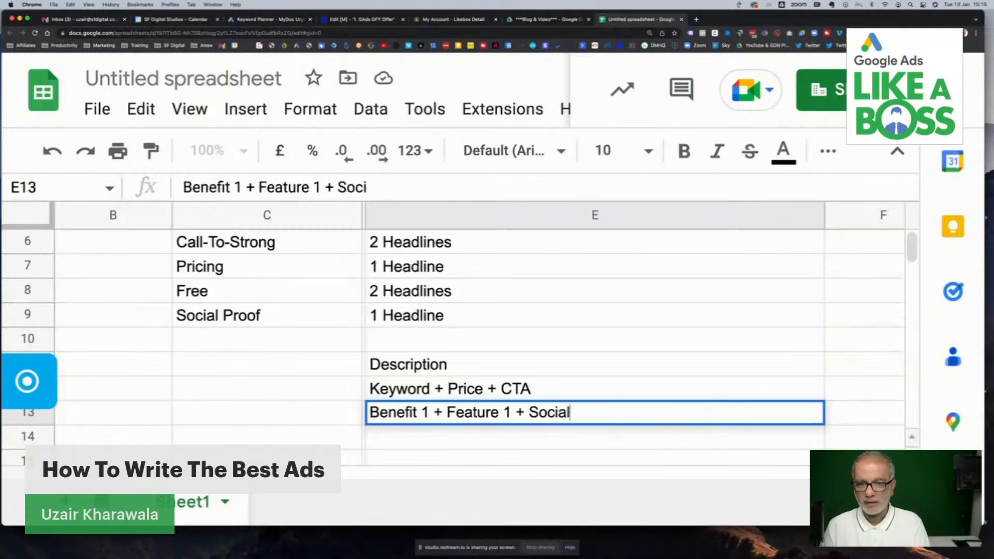
text( Proof)
key(Return)
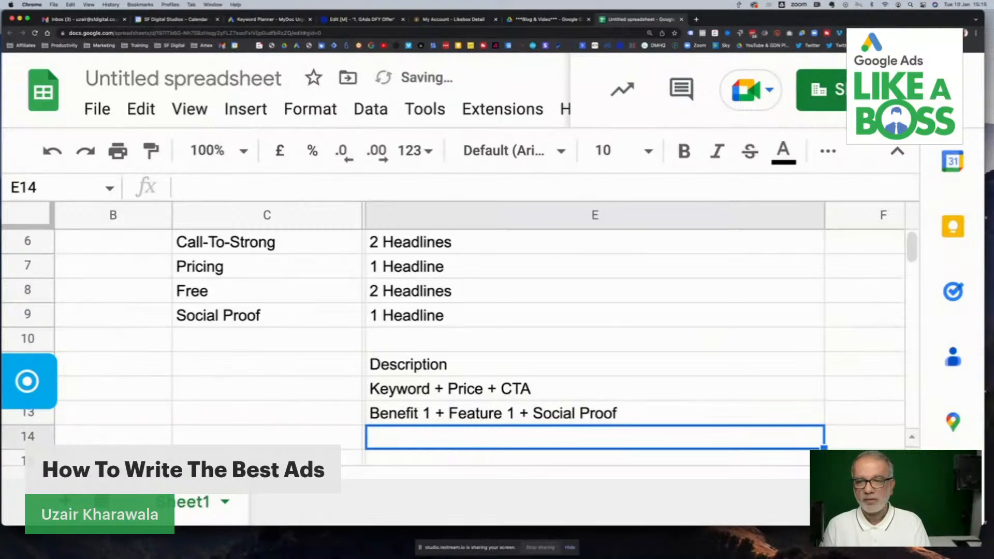
- Enter "Benefit 2 + Feature 2 + Price" in E14 as the third description formula
text(Ben)
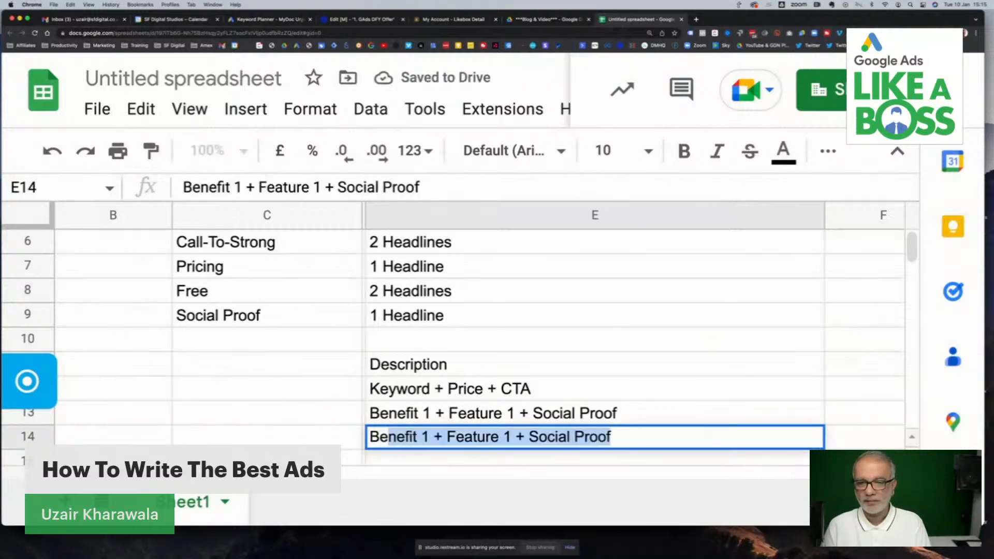
text(efit)
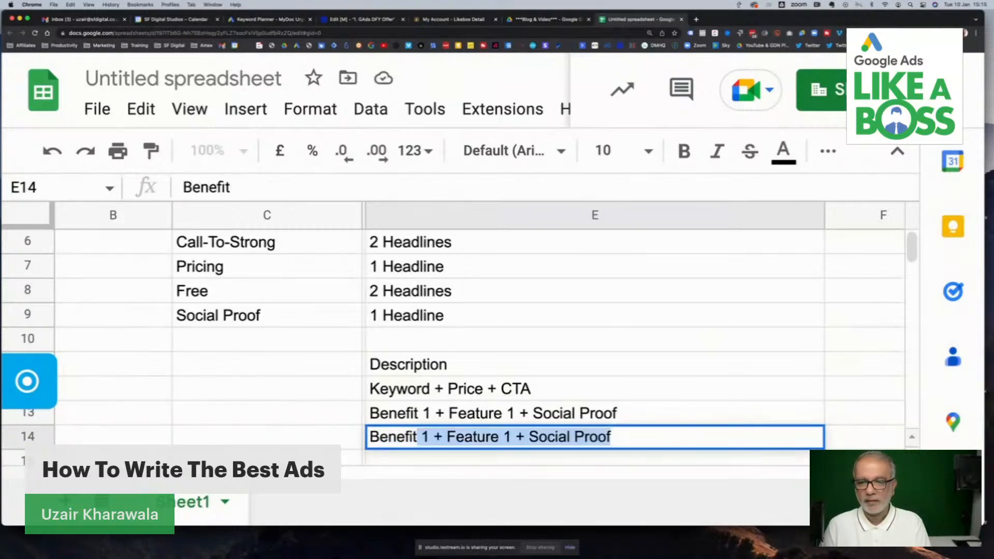
text( 2 + )
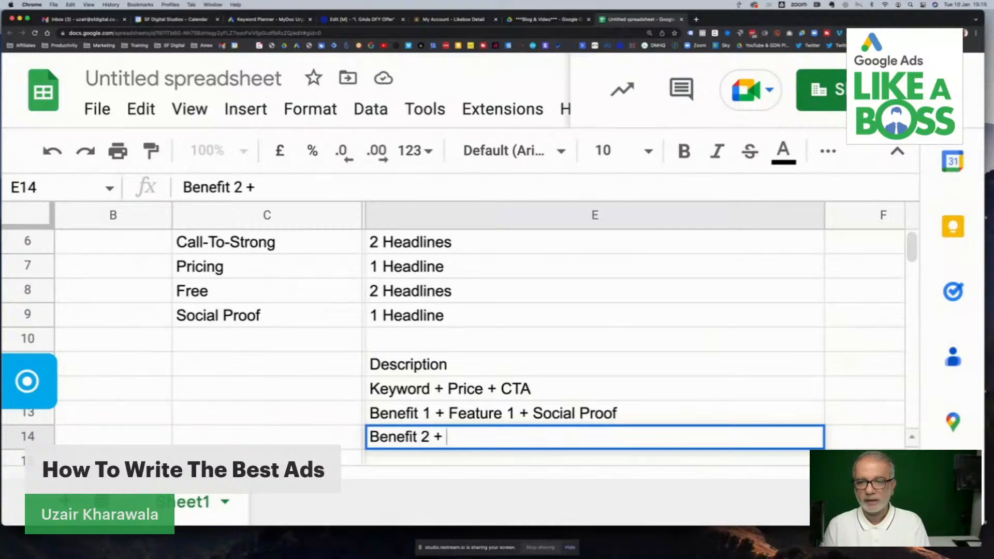
text(Pric)
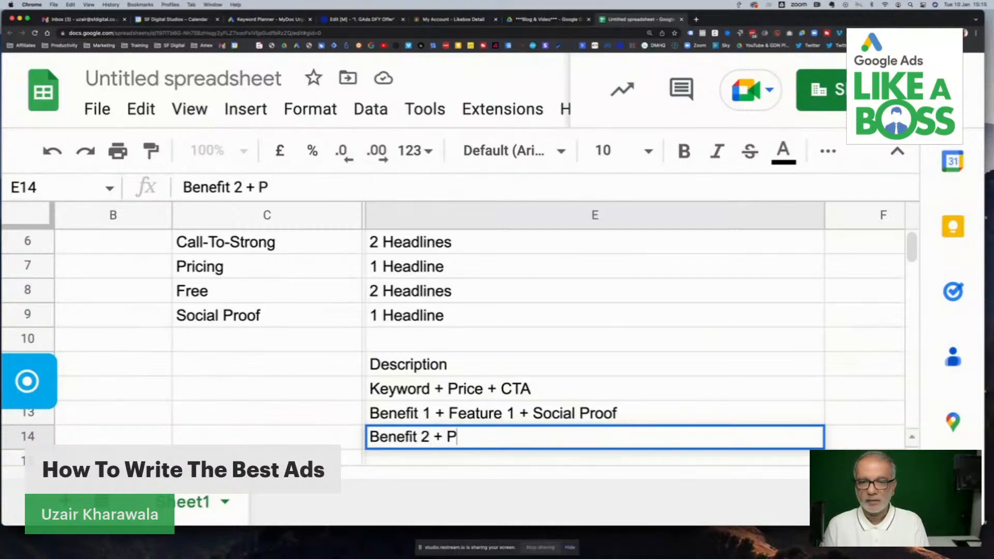
key(BackSpace)
key(BackSpace)
key(BackSpace)
scroll(230, 291, up, 4)
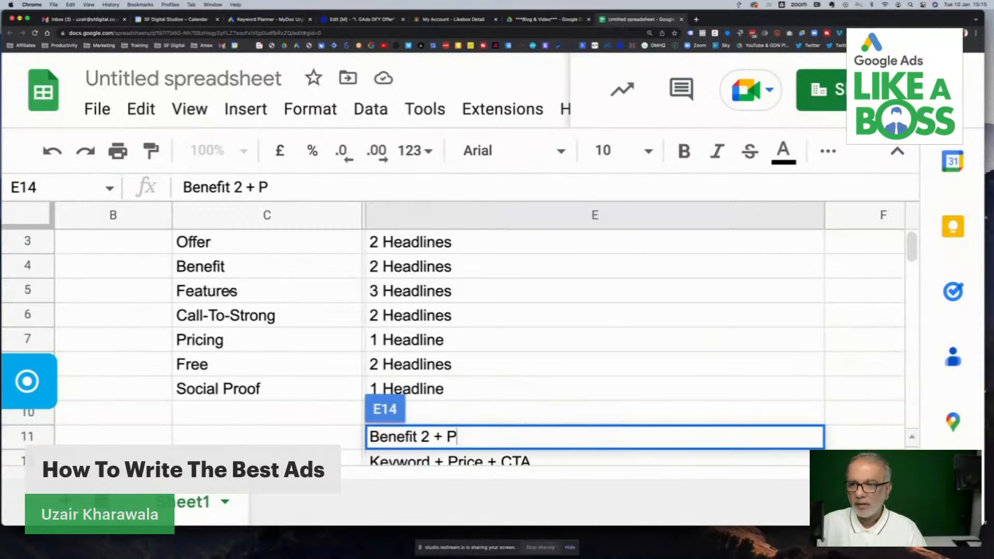
scroll(231, 292, down, 5)
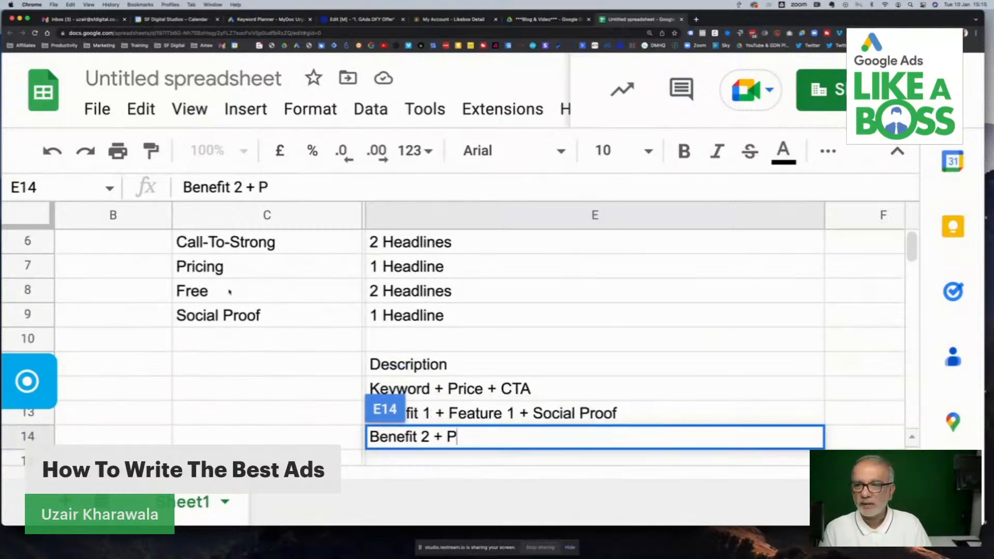
click(432, 379)
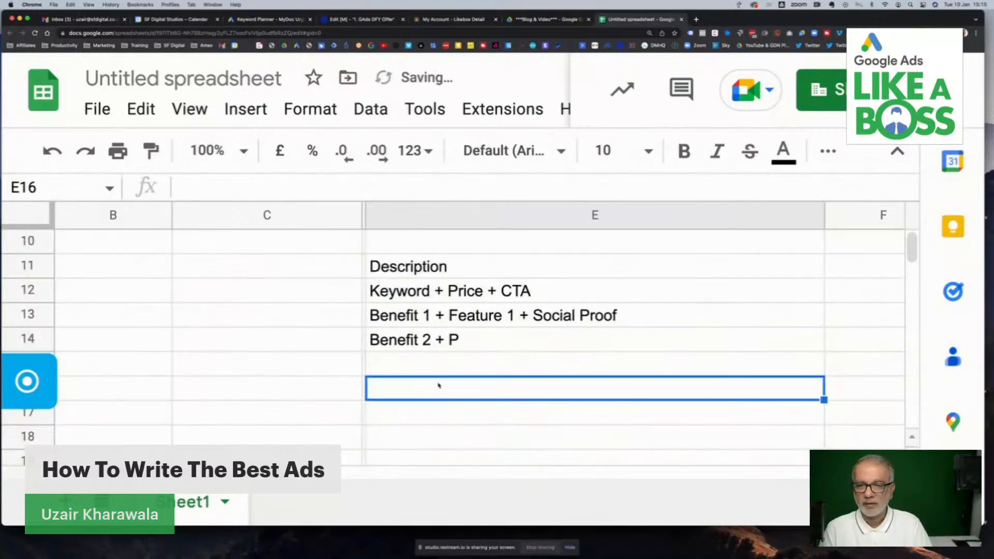
click(479, 345)
key(BackSpace)
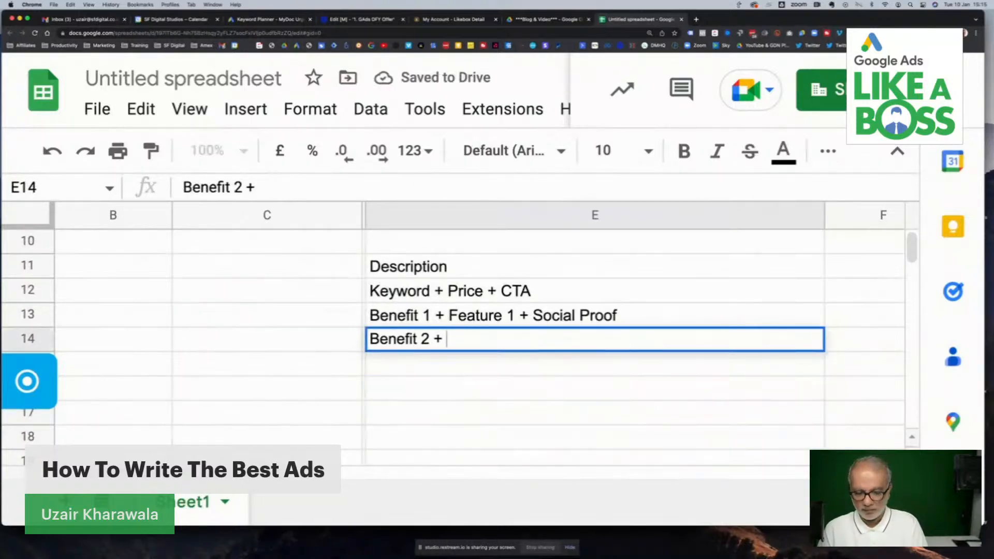
text(Feature 2)
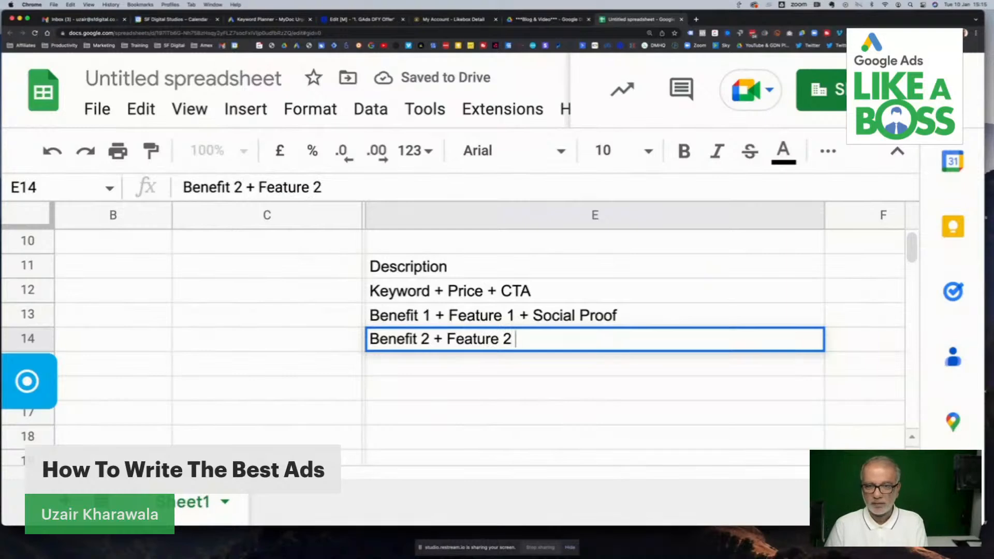
text( + )
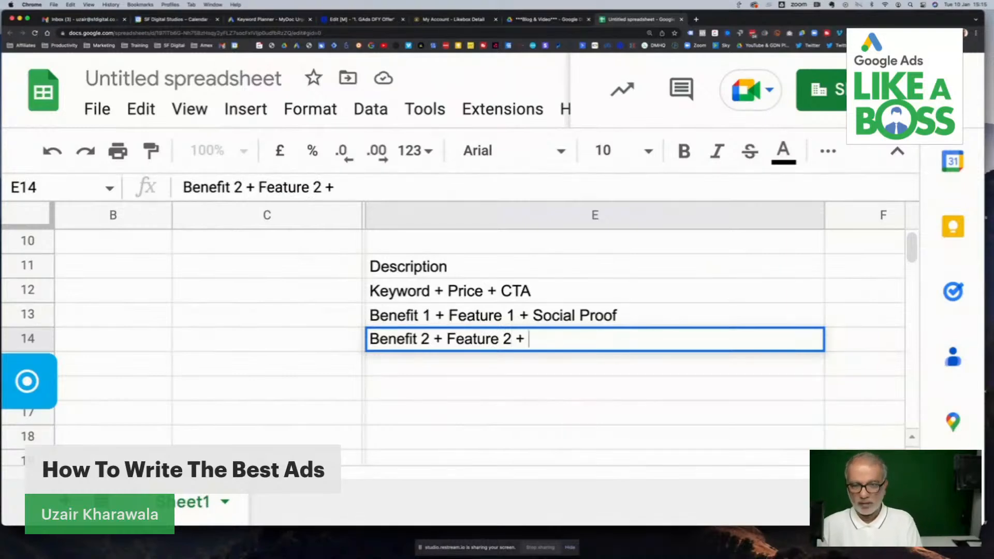
text(Price)
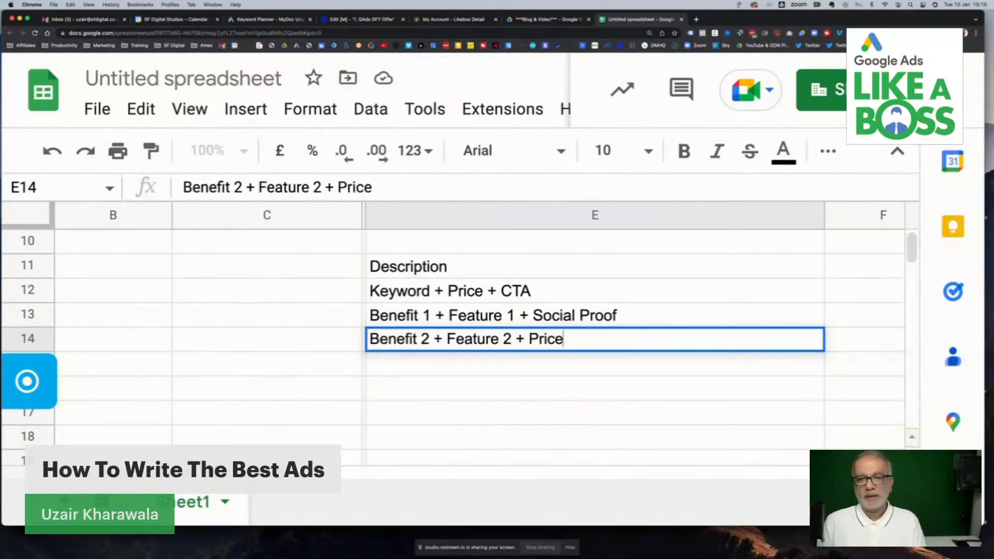
key(Return)
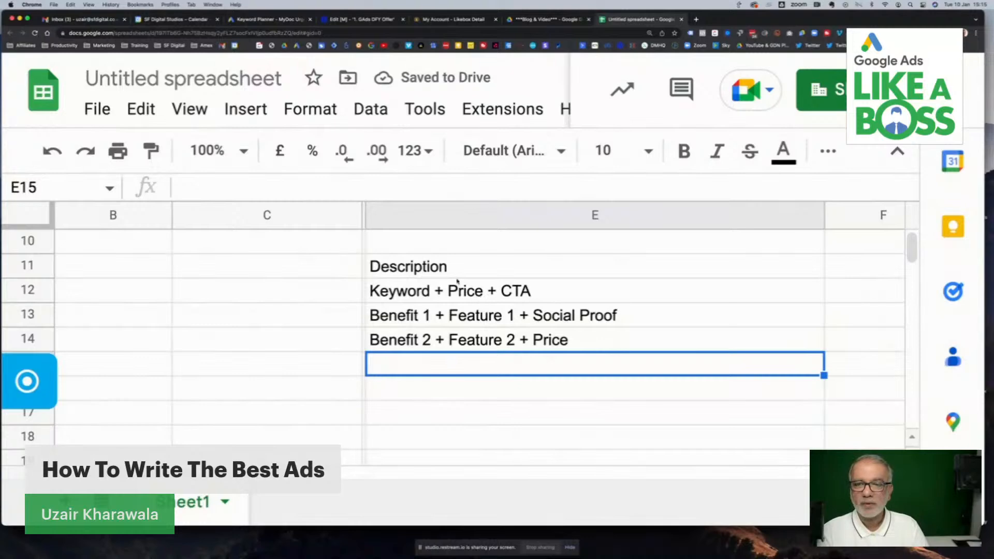
click(843, 289)
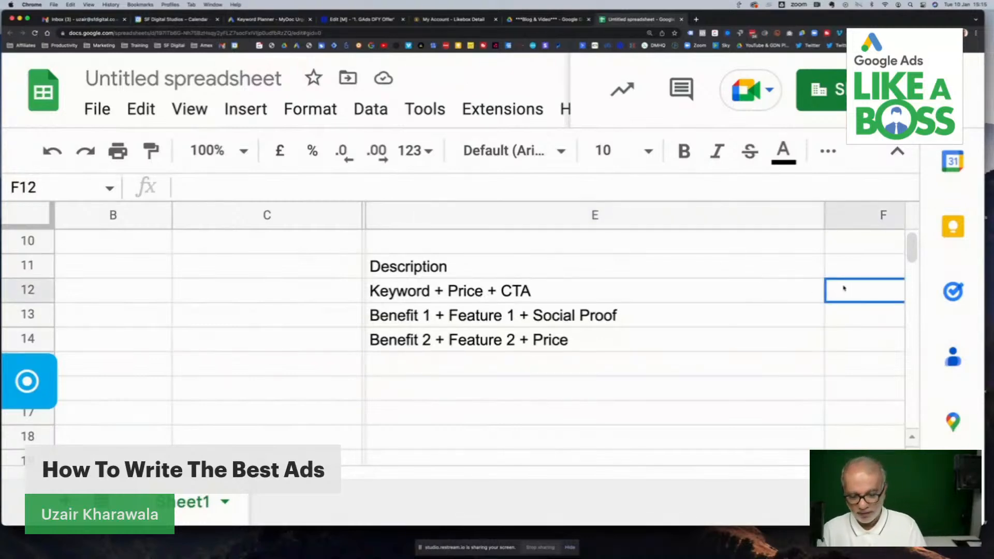
text(=len(E12)
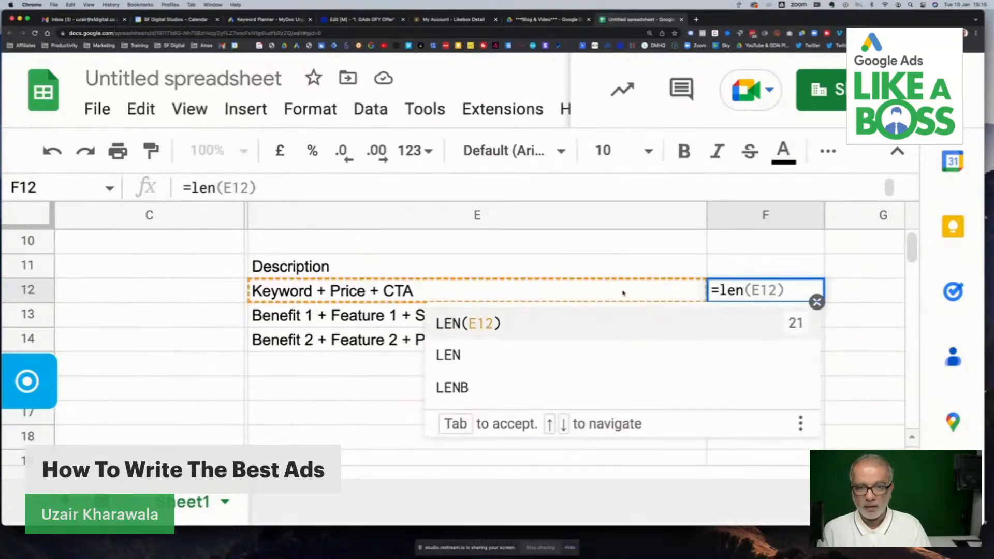
click(623, 293)
- Count the characters of E12 in F12 with the LEN function and fill the formula down to F14
click(785, 283)
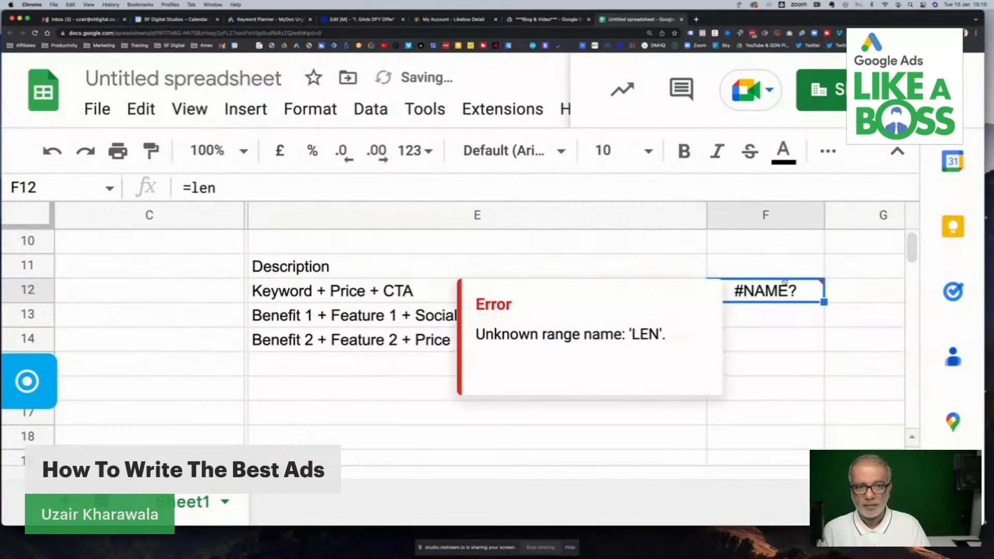
text(len)
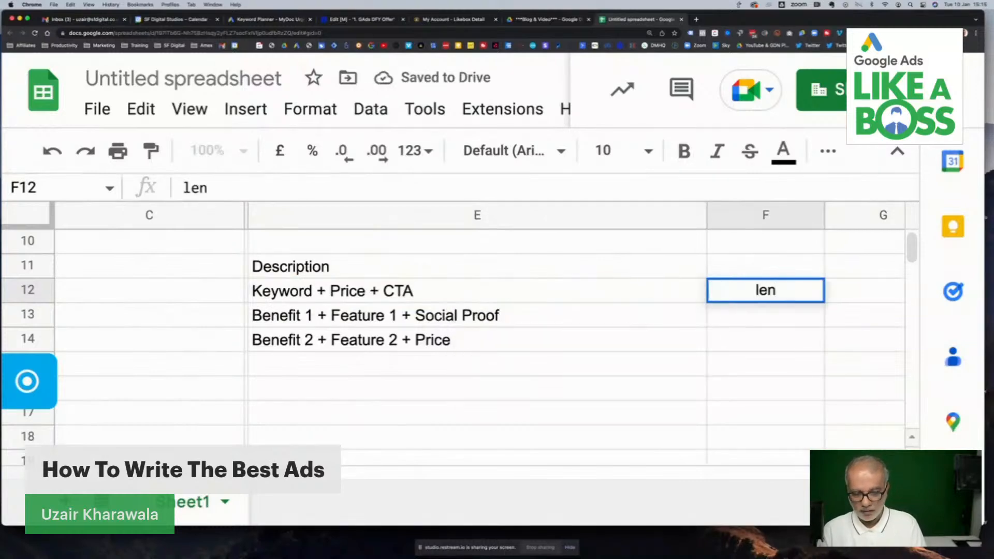
key(BackSpace)
key(BackSpace)
key(BackSpace)
text(=len)
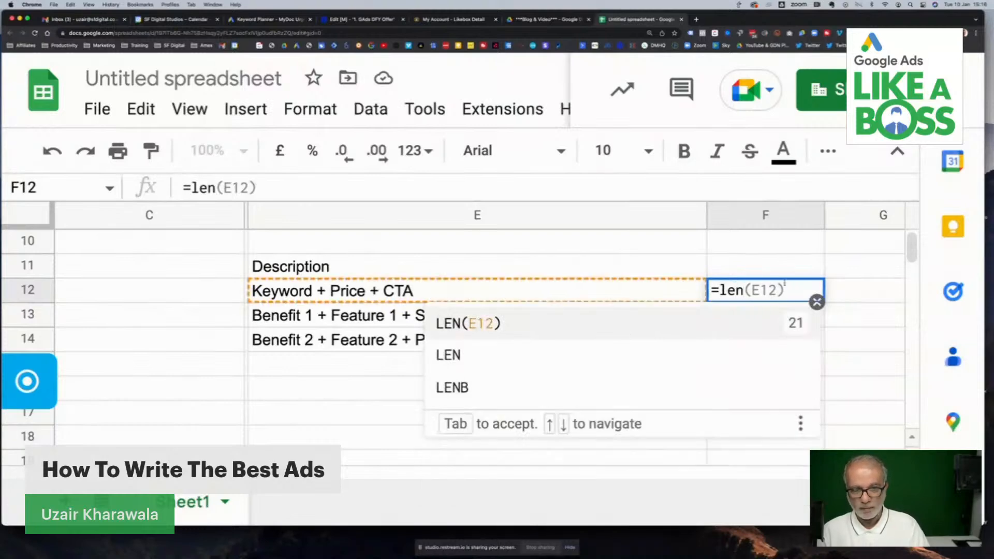
click(713, 323)
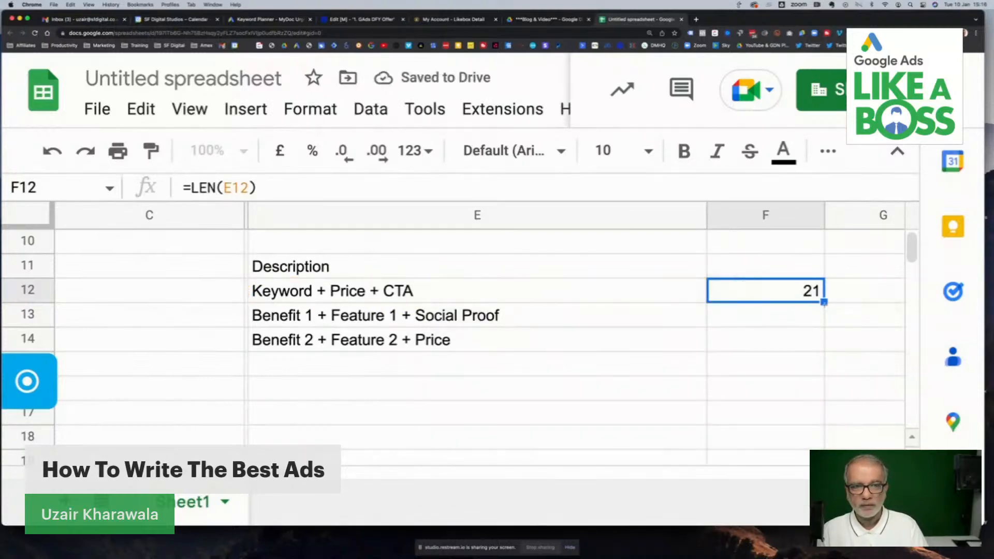
drag(824, 302, 801, 337)
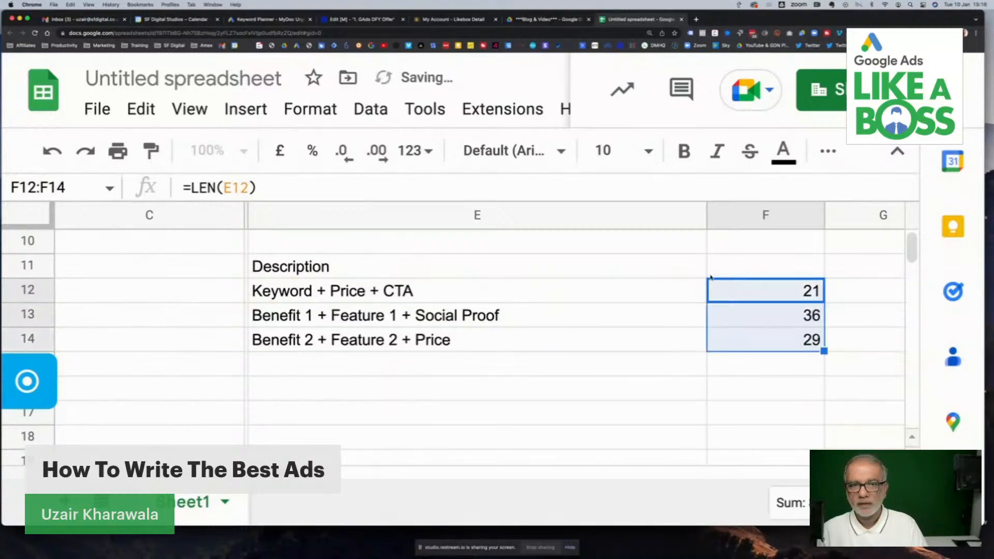
- Enter 90 in F11 beside the Description heading as the character limit
click(732, 267)
text(90)
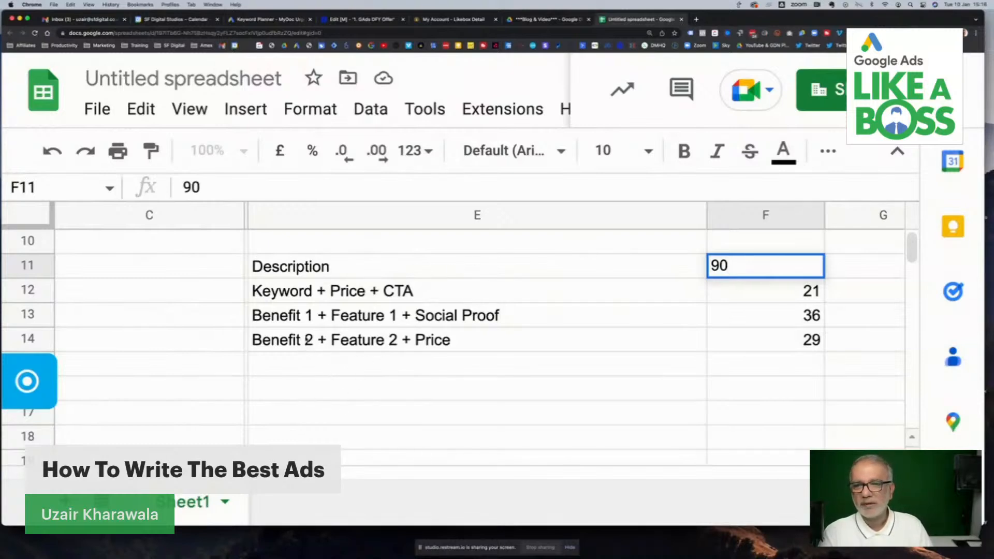
scroll(282, 245, up, 5)
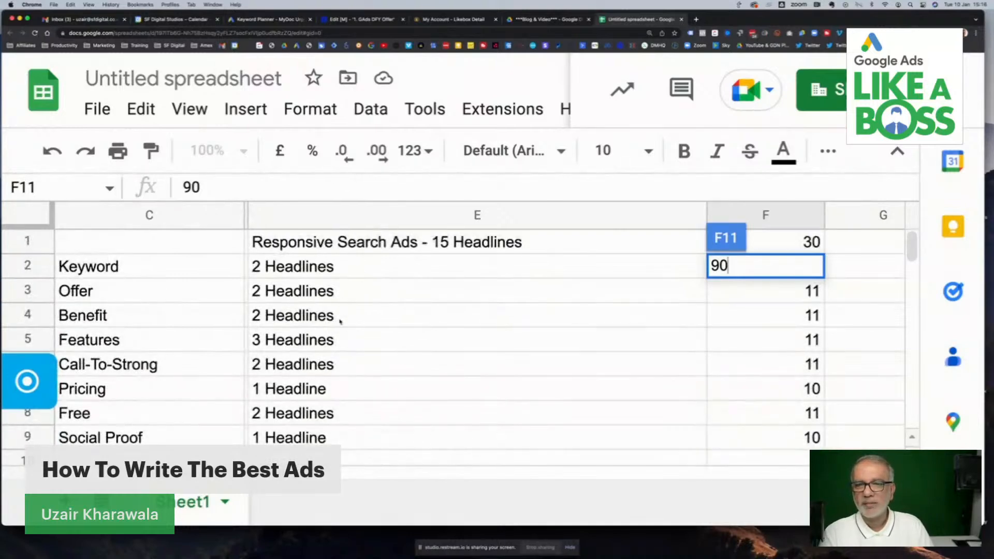
click(450, 295)
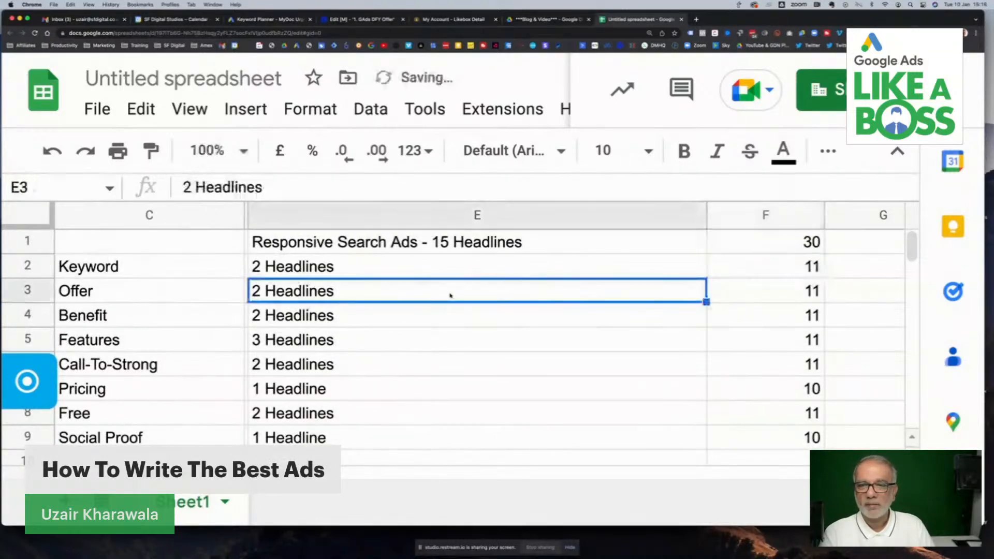
- Review the headline allocations per ad element and the description formulas along with their character counts
scroll(450, 293, down, 2)
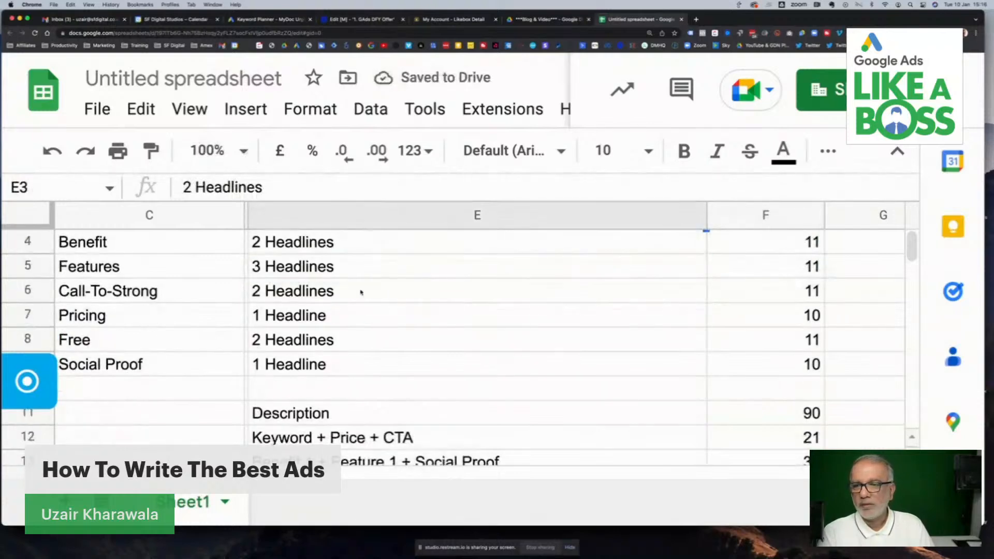
scroll(361, 292, up, 2)
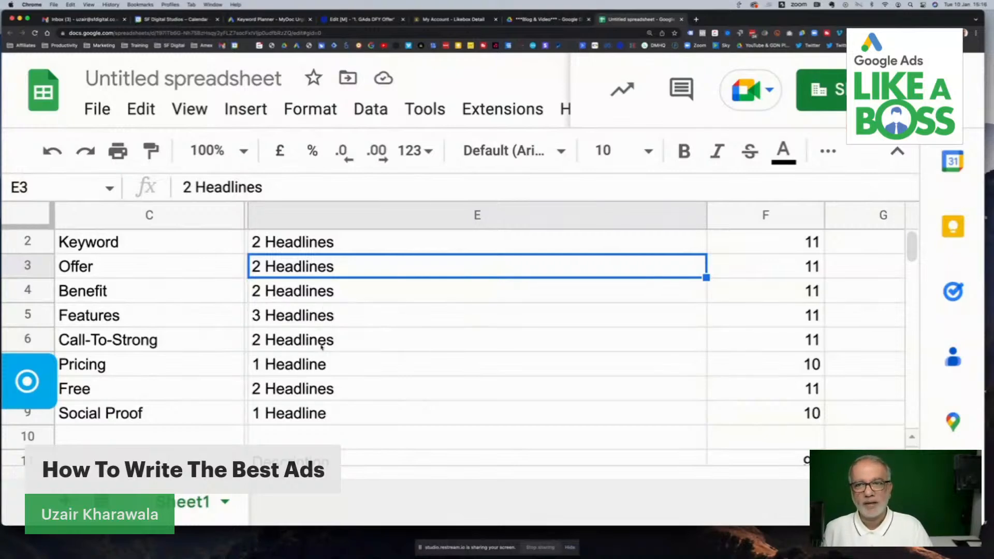
scroll(305, 368, down, 5)
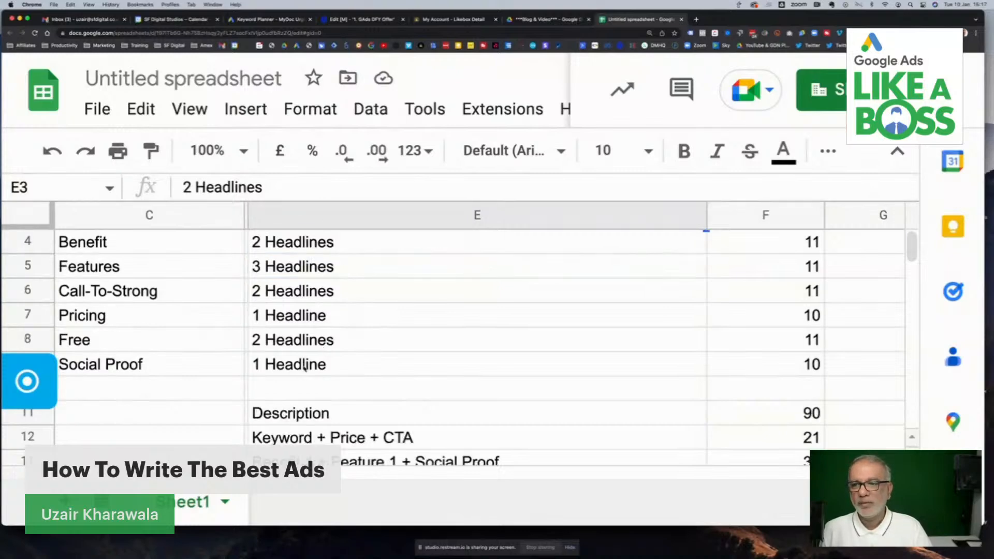
scroll(305, 368, left, 2)
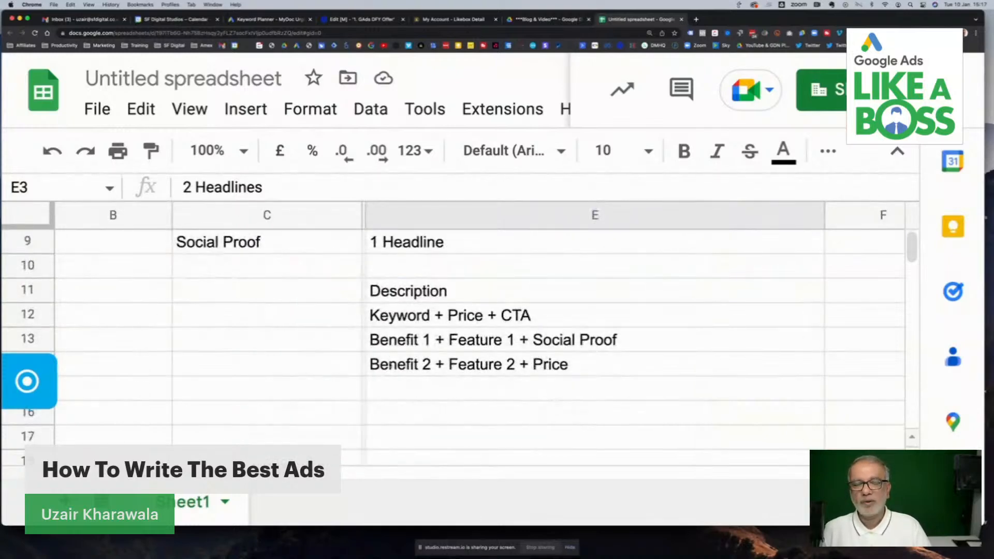
scroll(388, 365, up, 5)
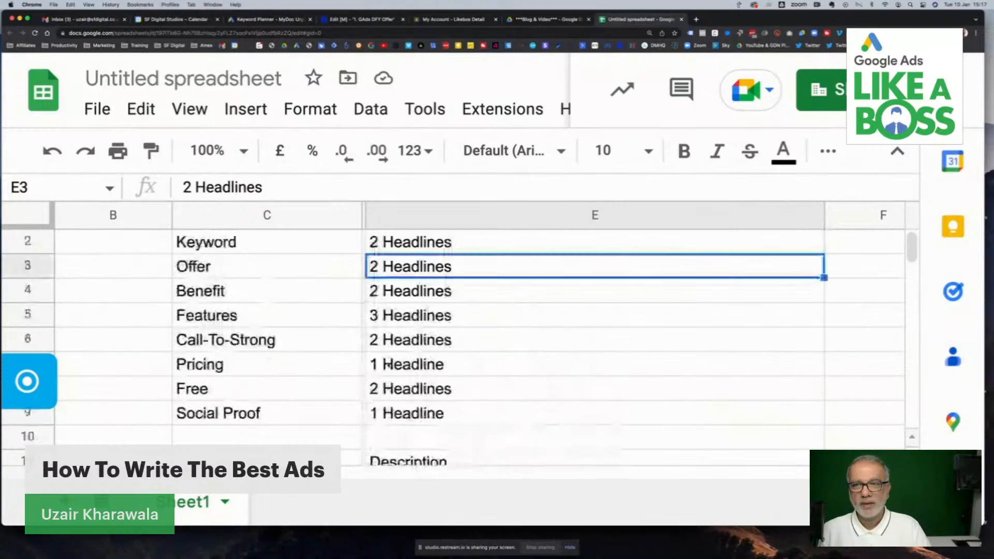
scroll(388, 365, up, 1)
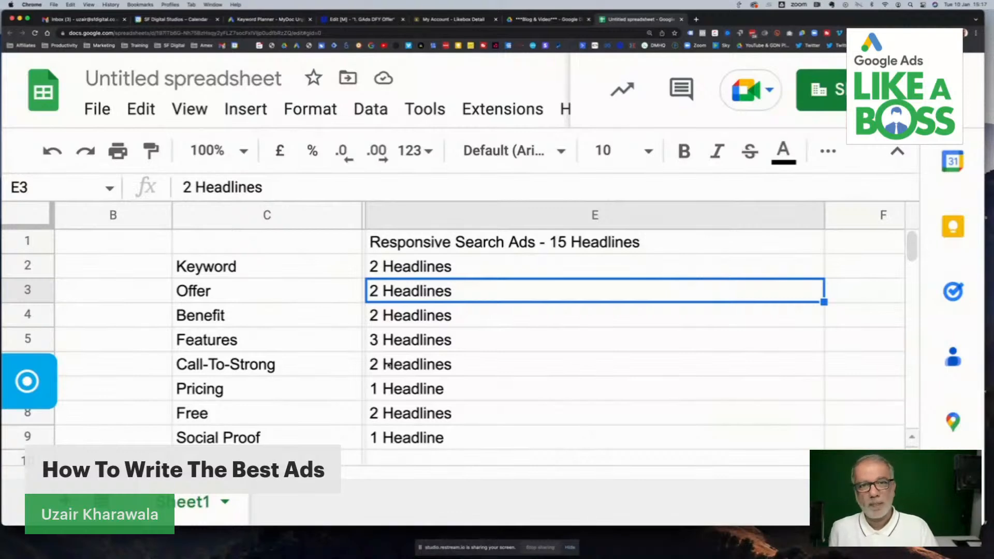
scroll(559, 383, down, 2)
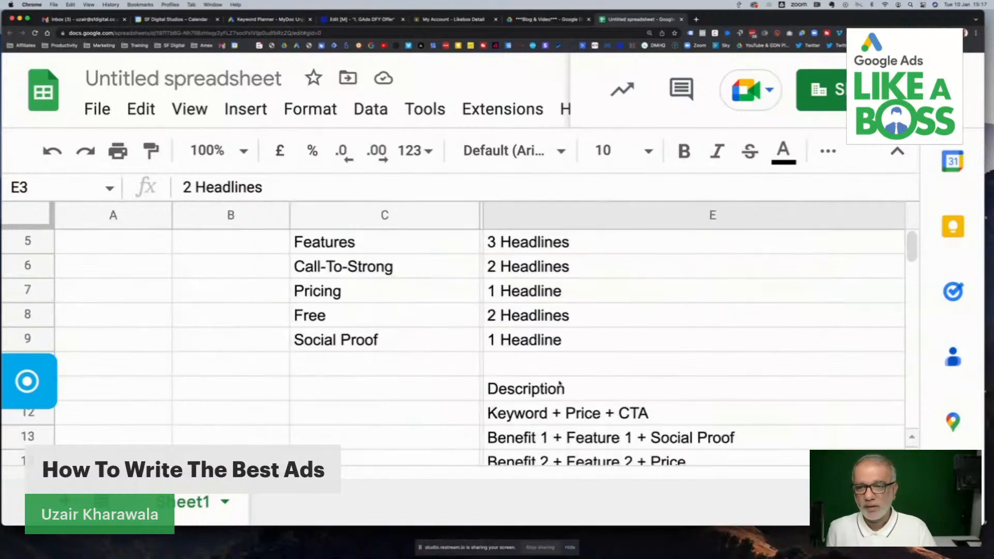
scroll(559, 383, down, 2)
scroll(559, 383, right, 2)
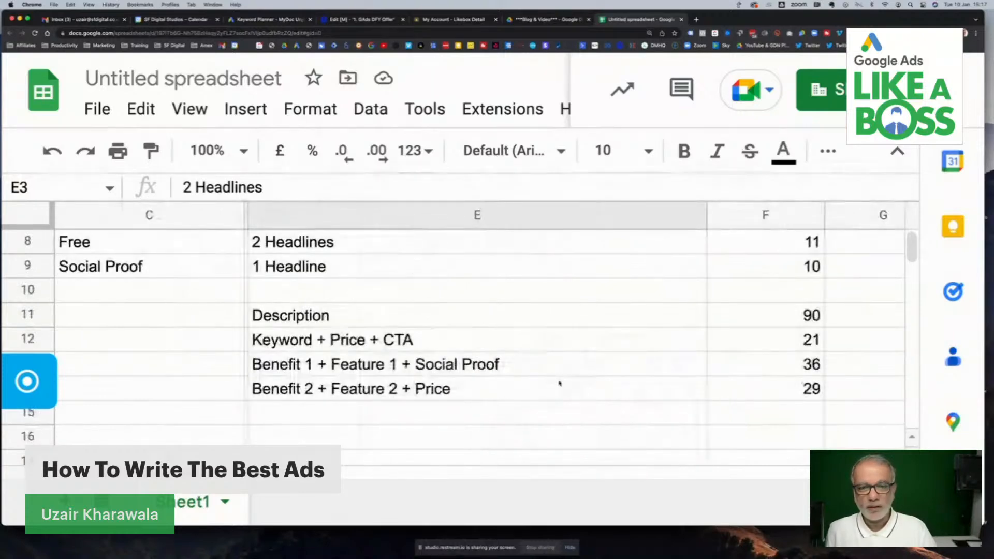
scroll(559, 383, up, 1)
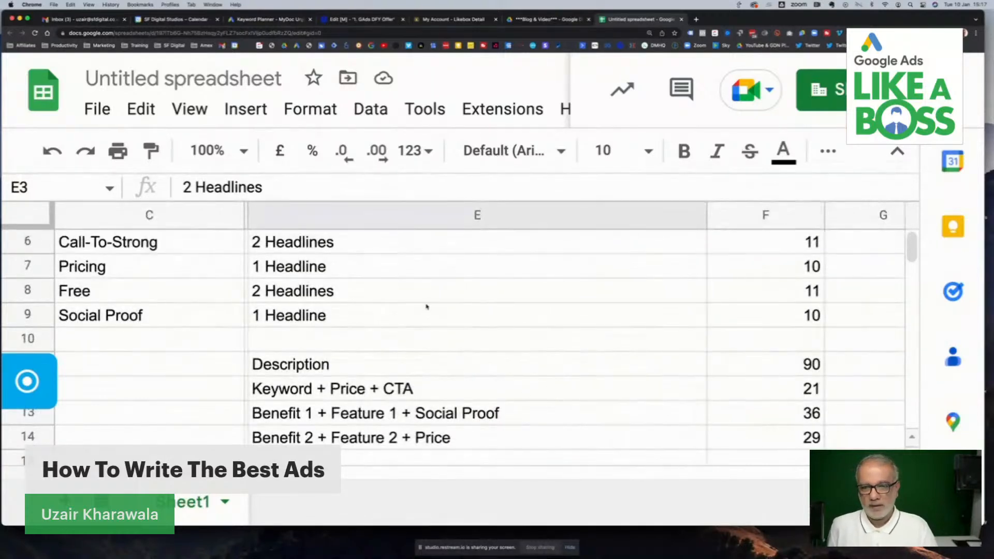
scroll(468, 379, up, 2)
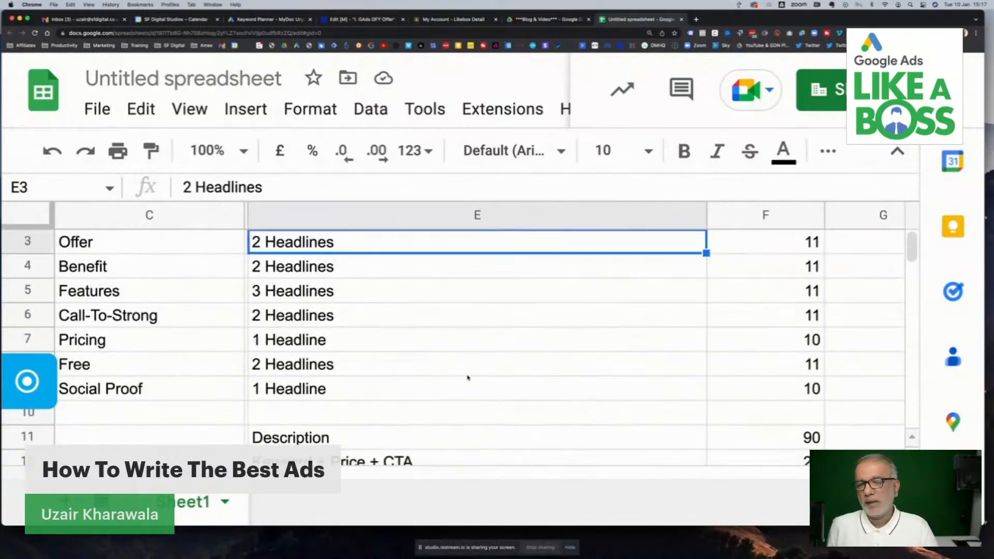